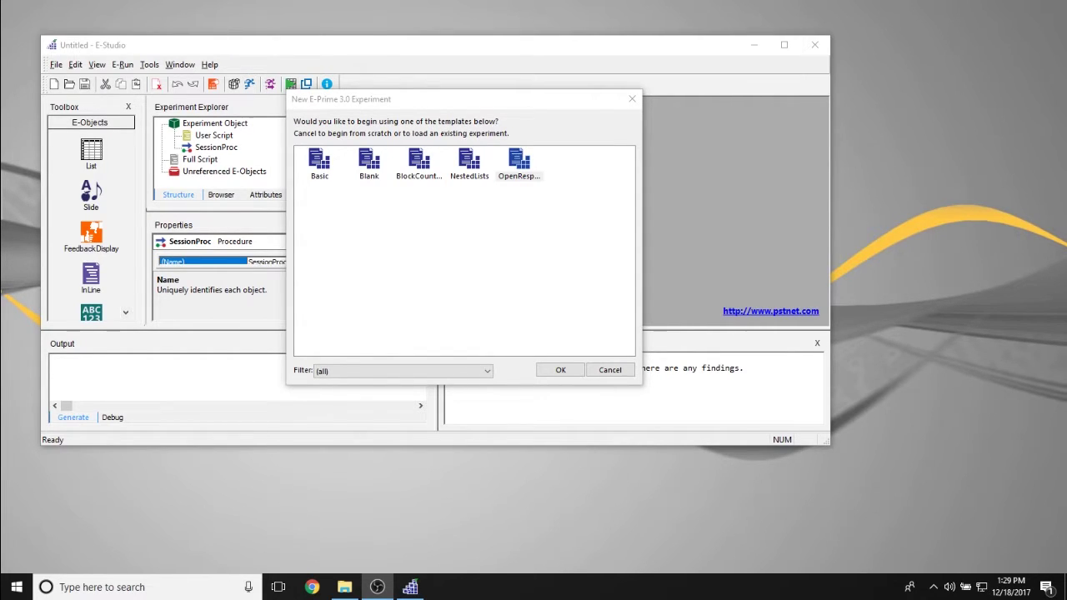
Step: Create a new experiment from the Blank template and maximize the program window
{"action": "left_click", "coordinate": [434, 99]}
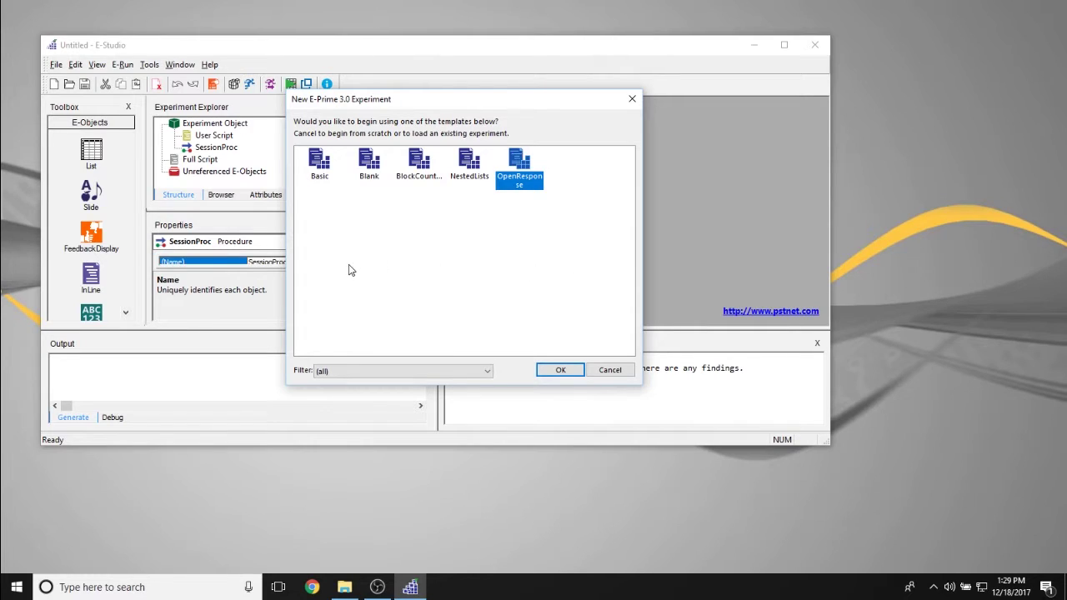
{"action": "key", "text": "Home"}
{"action": "left_click", "coordinate": [377, 163]}
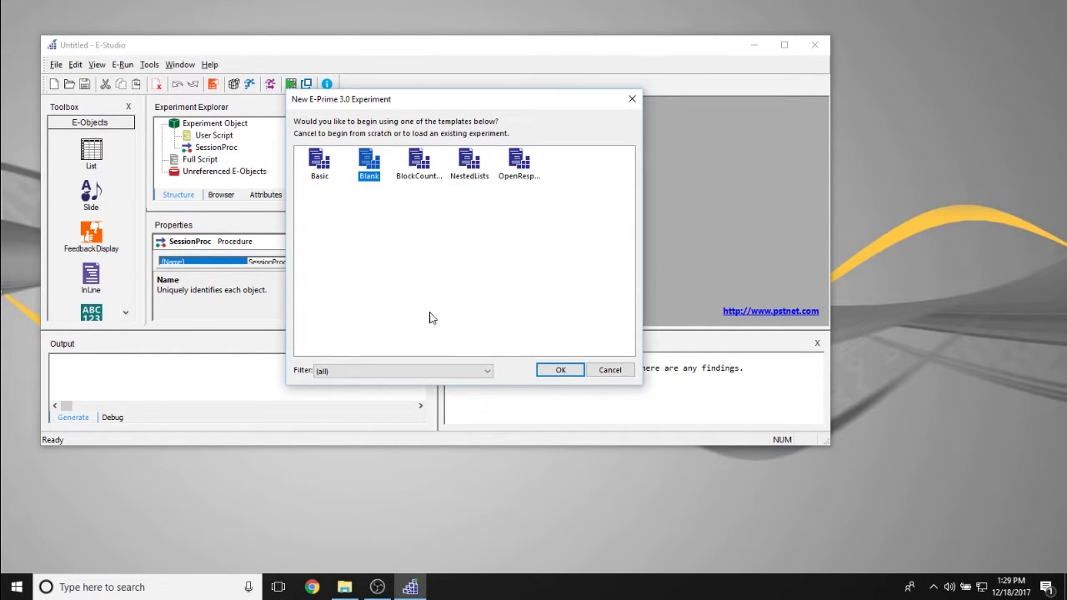
{"action": "left_click", "coordinate": [432, 178]}
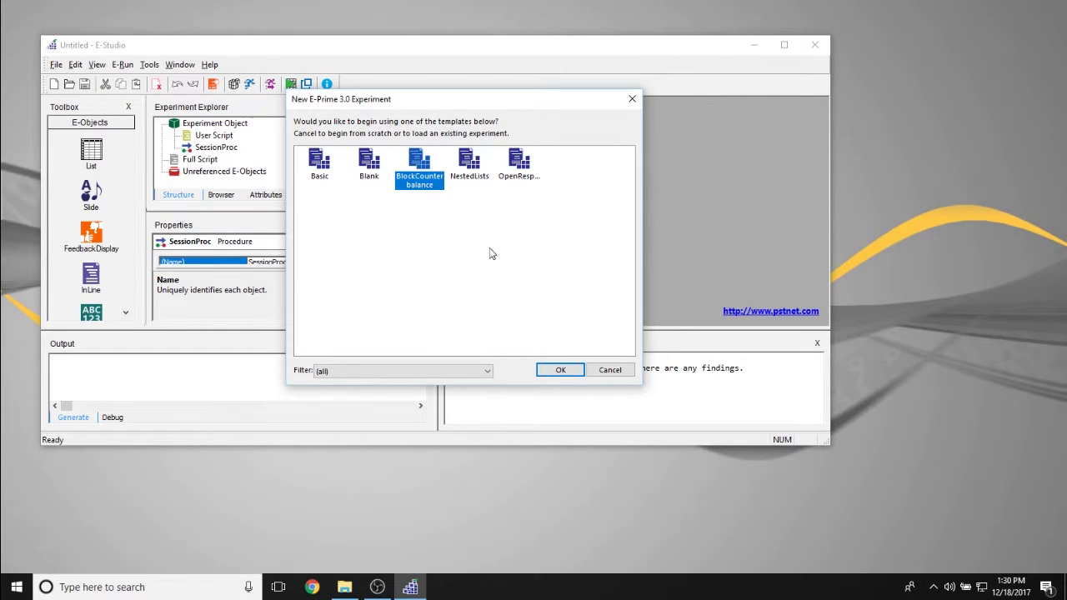
{"action": "left_click", "coordinate": [520, 171]}
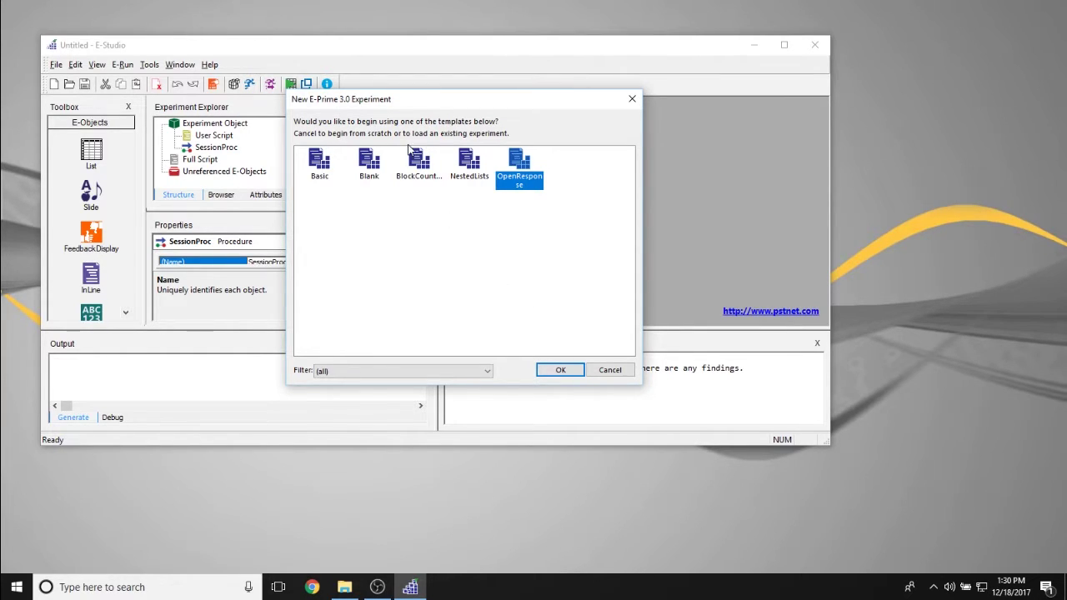
{"action": "left_click", "coordinate": [368, 163]}
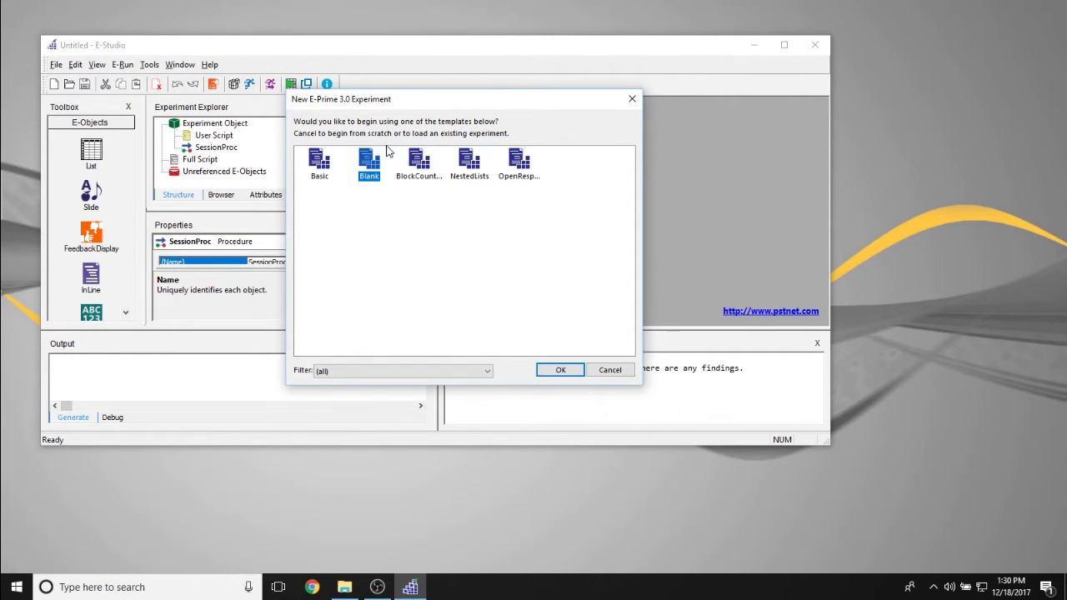
{"action": "left_click", "coordinate": [557, 370]}
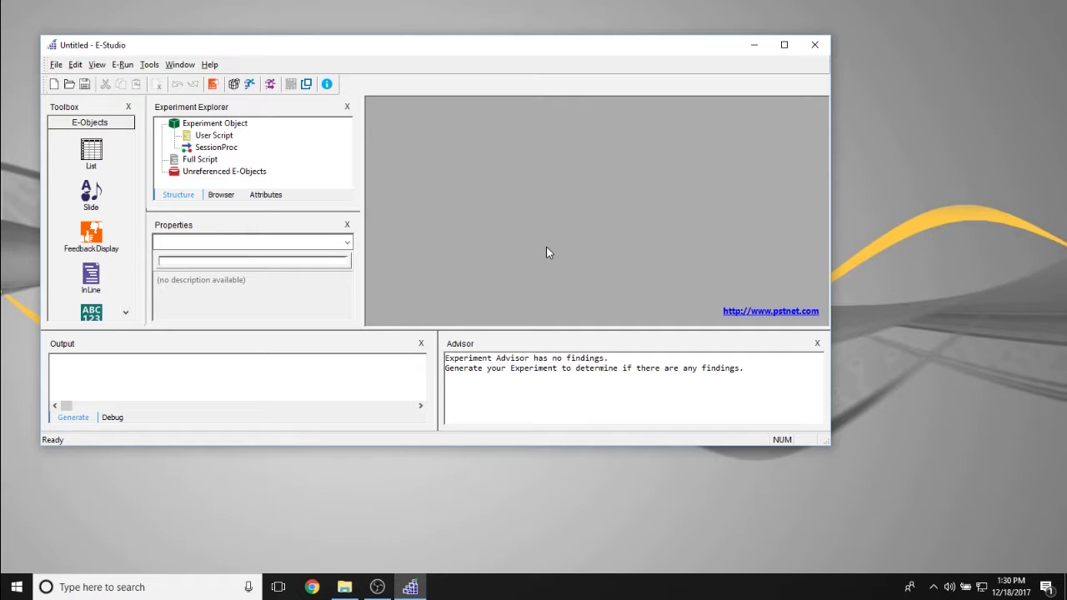
{"action": "left_click", "coordinate": [783, 45]}
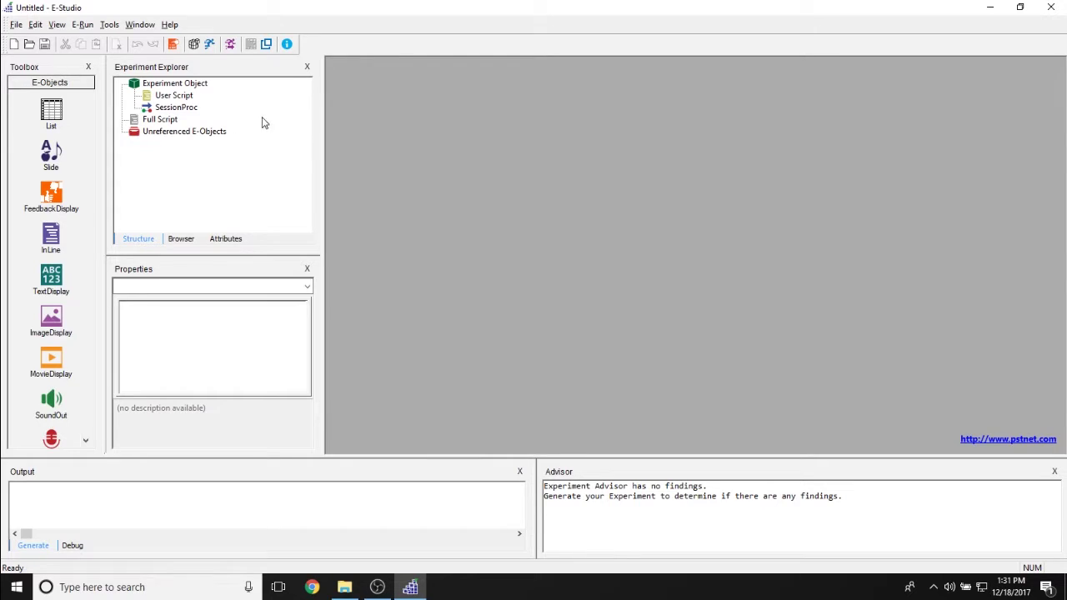
Step: Open the Experiment Object's properties and review its general information and notes
{"action": "left_click", "coordinate": [219, 93]}
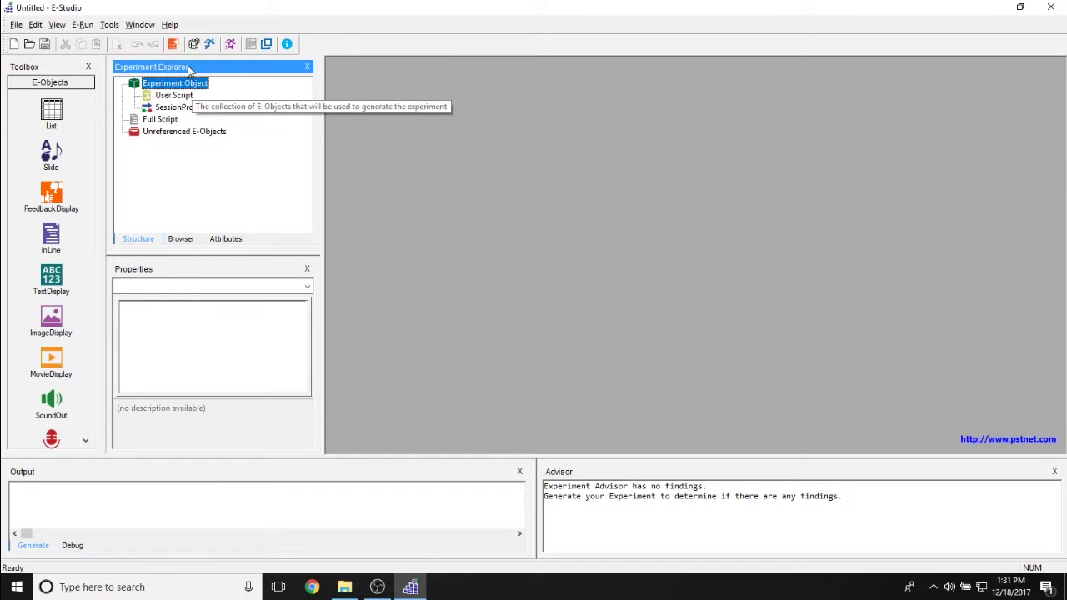
{"action": "double_click", "coordinate": [169, 89]}
{"action": "left_click_drag", "start_coordinate": [510, 98], "coordinate": [562, 98]}
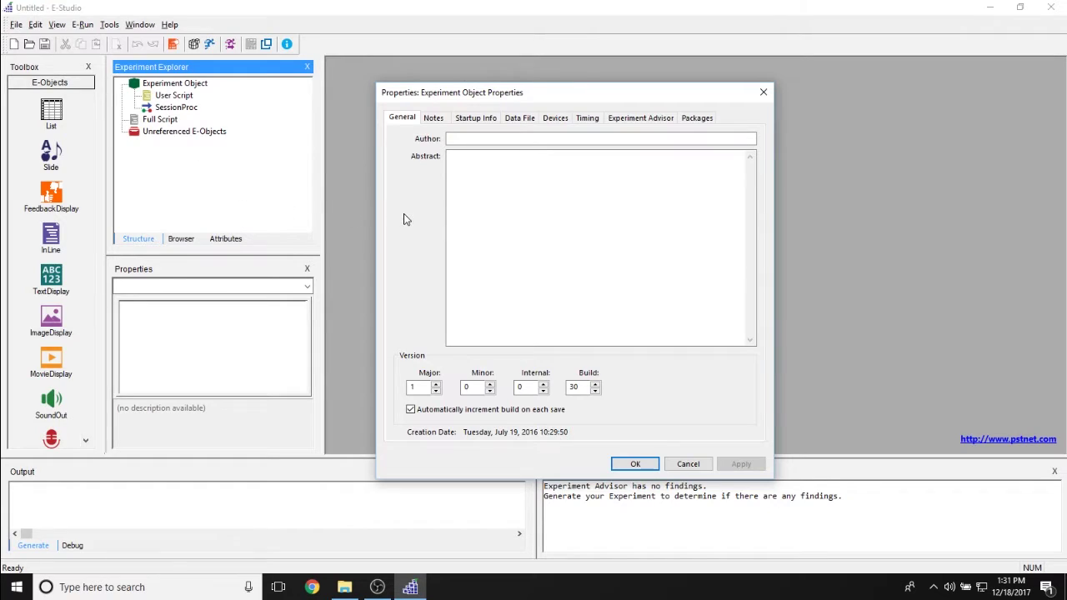
{"action": "key", "text": "Tab"}
{"action": "left_click", "coordinate": [494, 225]}
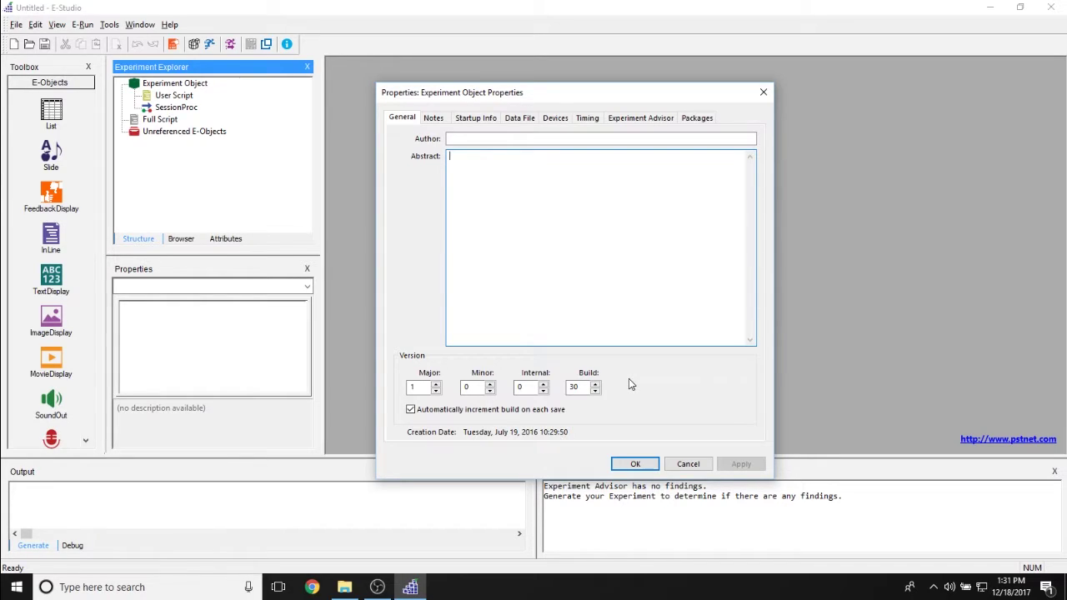
{"action": "left_click", "coordinate": [433, 118]}
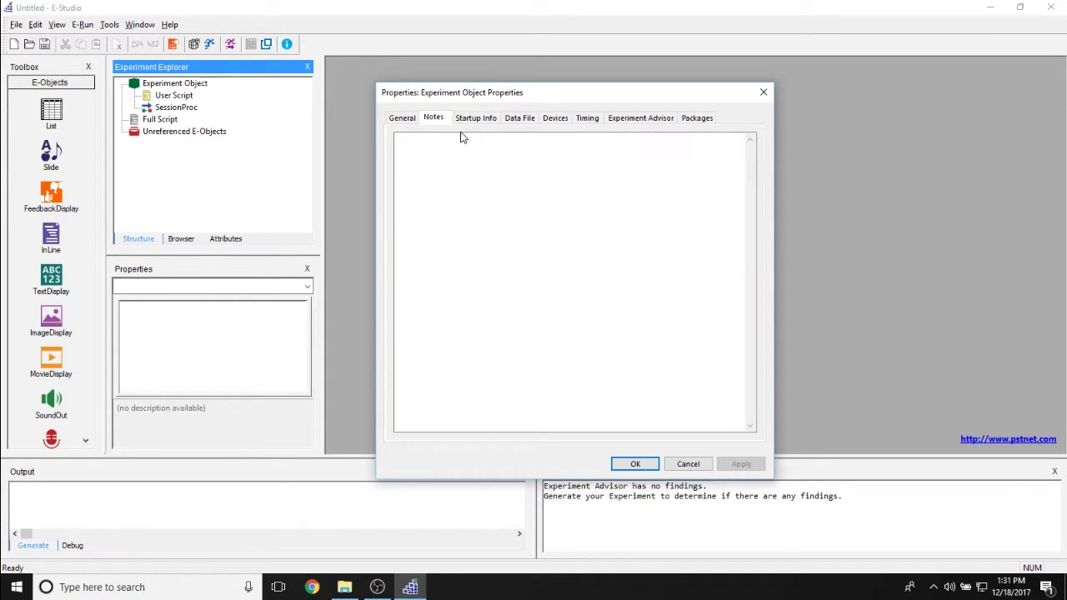
{"action": "left_click", "coordinate": [495, 148]}
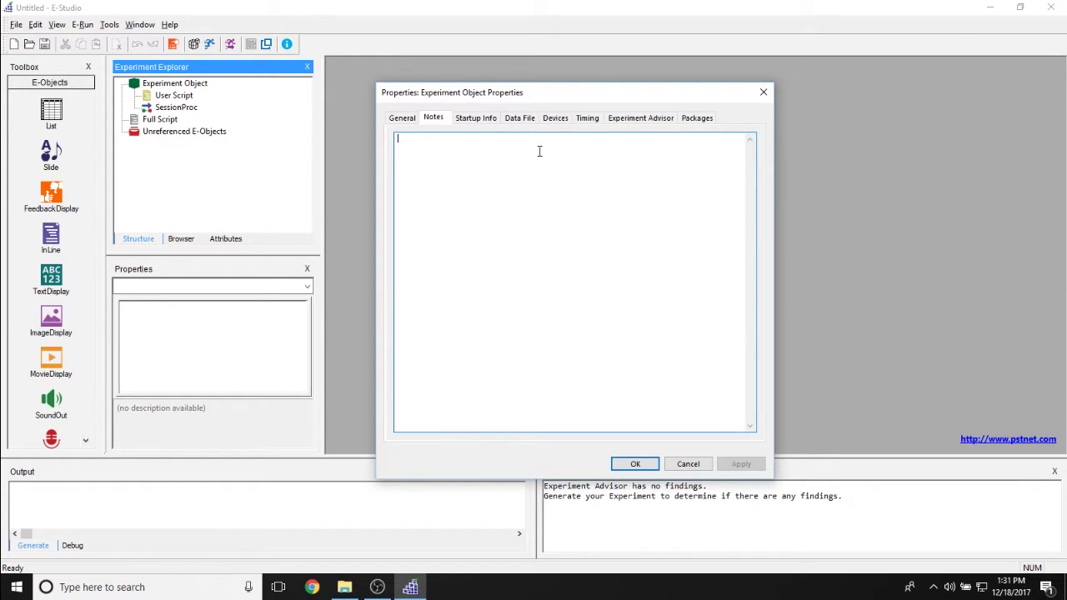
Step: Widen the name column of the startup info parameters and inspect the definitions of Subject and Session
{"action": "left_click", "coordinate": [477, 118]}
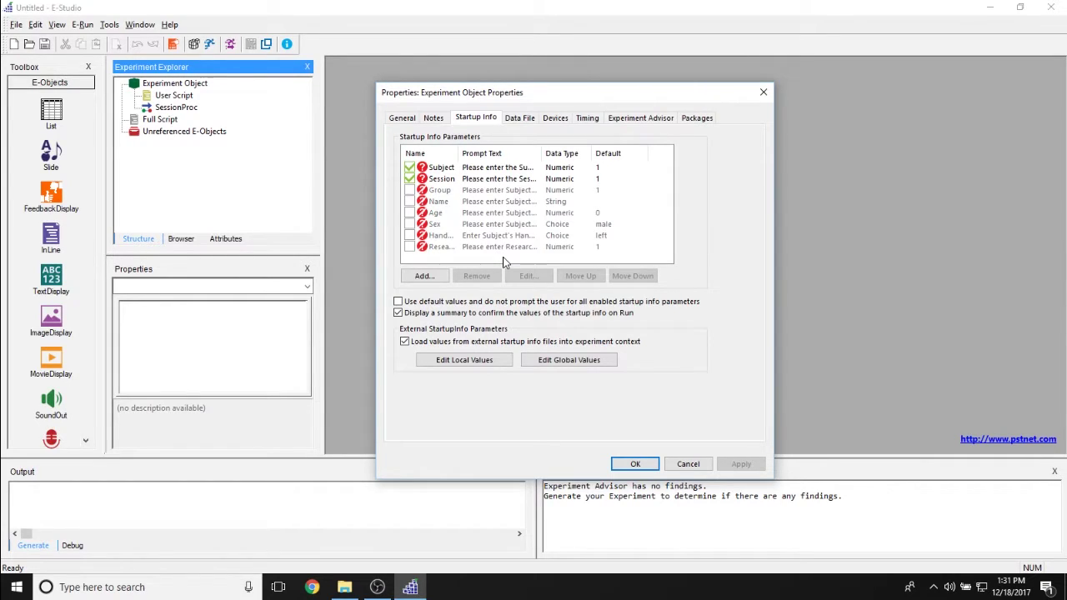
{"action": "left_click_drag", "start_coordinate": [459, 153], "coordinate": [475, 153]}
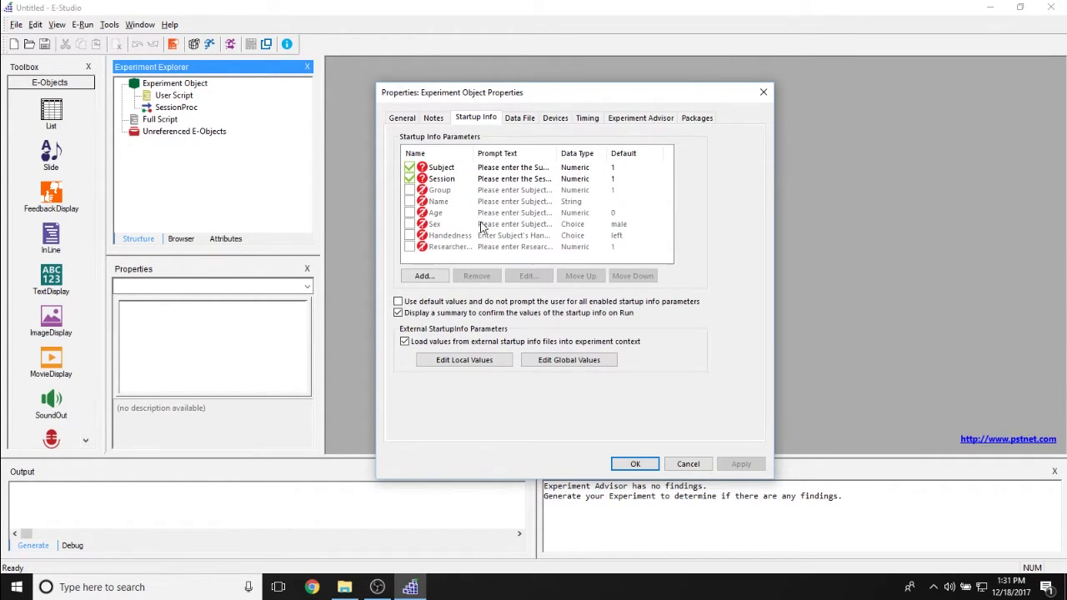
{"action": "double_click", "coordinate": [444, 171]}
{"action": "left_click_drag", "start_coordinate": [486, 206], "coordinate": [689, 224]}
{"action": "left_click", "coordinate": [705, 151]}
{"action": "double_click", "coordinate": [444, 179]}
{"action": "left_click", "coordinate": [706, 152]}
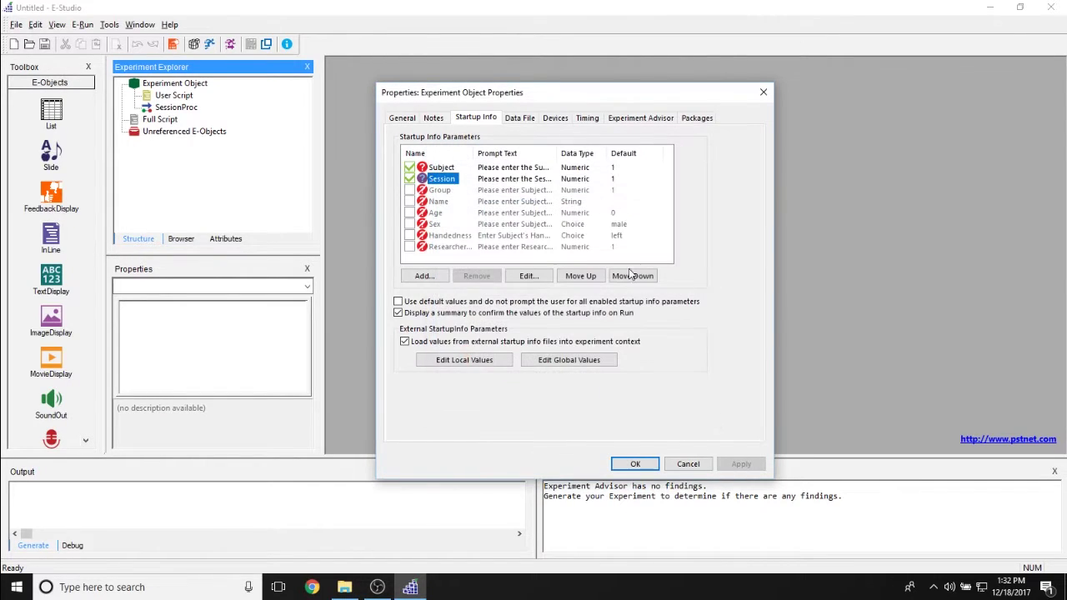
Step: Enable the Name, Age and Handedness startup info parameters
{"action": "left_click", "coordinate": [424, 205]}
{"action": "left_click", "coordinate": [409, 201]}
{"action": "left_click", "coordinate": [409, 213]}
{"action": "left_click", "coordinate": [422, 236]}
{"action": "left_click", "coordinate": [409, 236]}
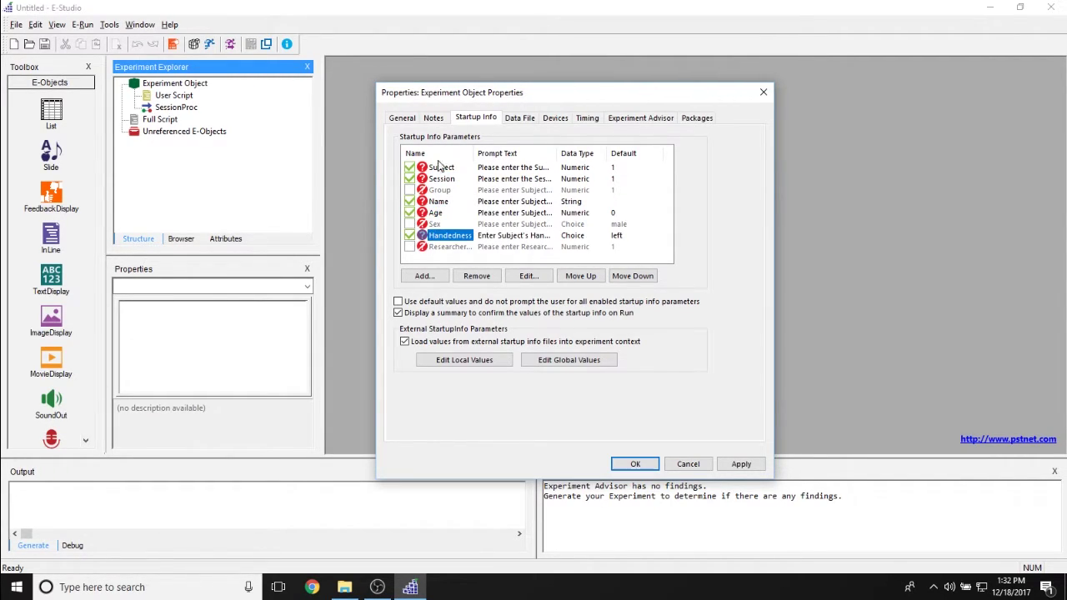
Step: Disable the Name, Age and Handedness startup info parameters again
{"action": "left_click", "coordinate": [410, 202]}
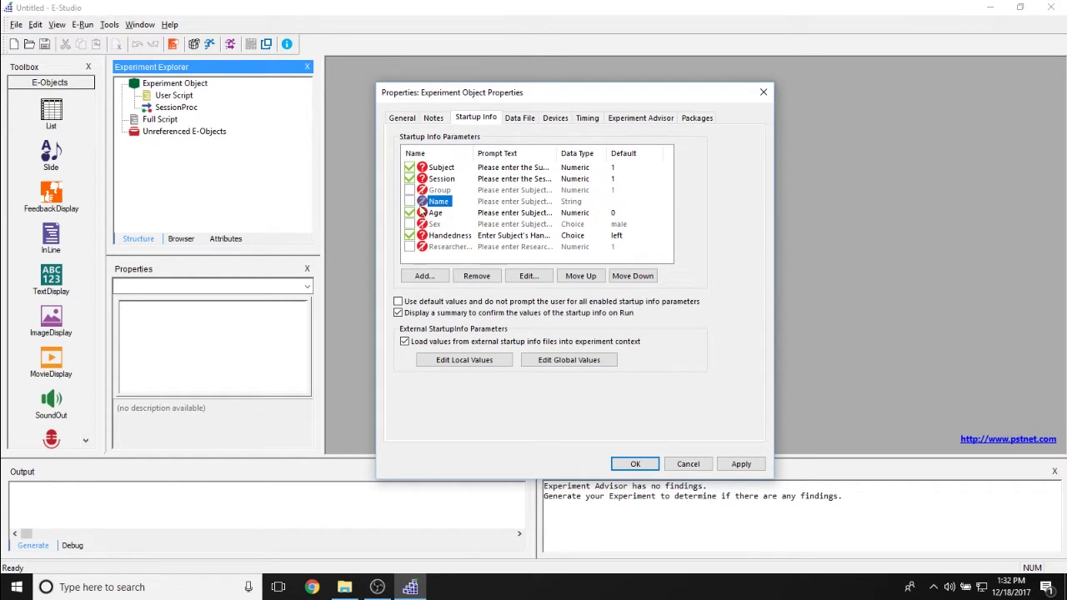
{"action": "left_click", "coordinate": [409, 213]}
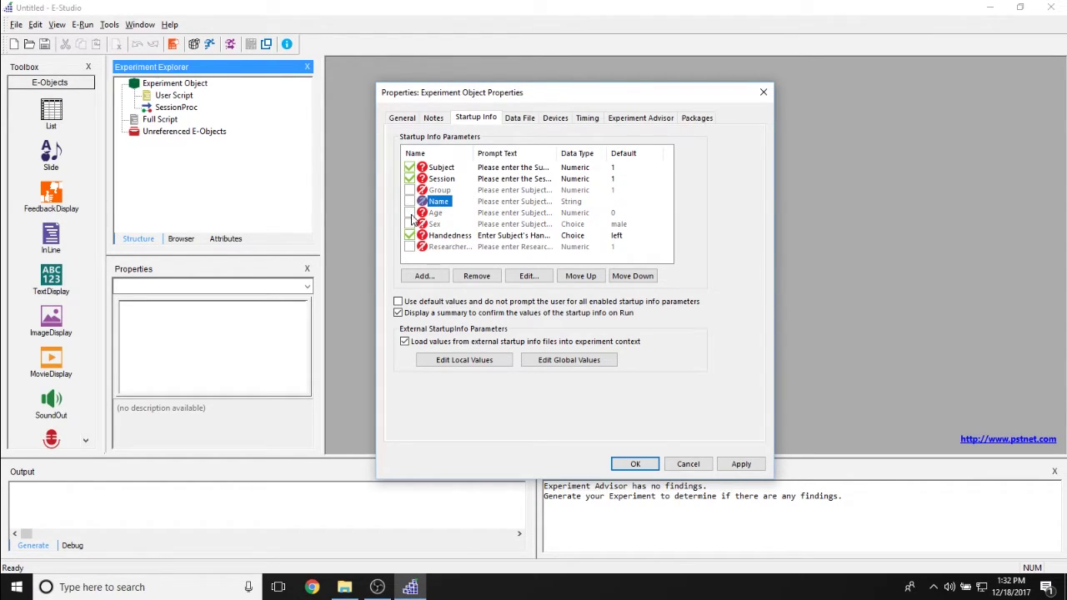
{"action": "left_click", "coordinate": [421, 215]}
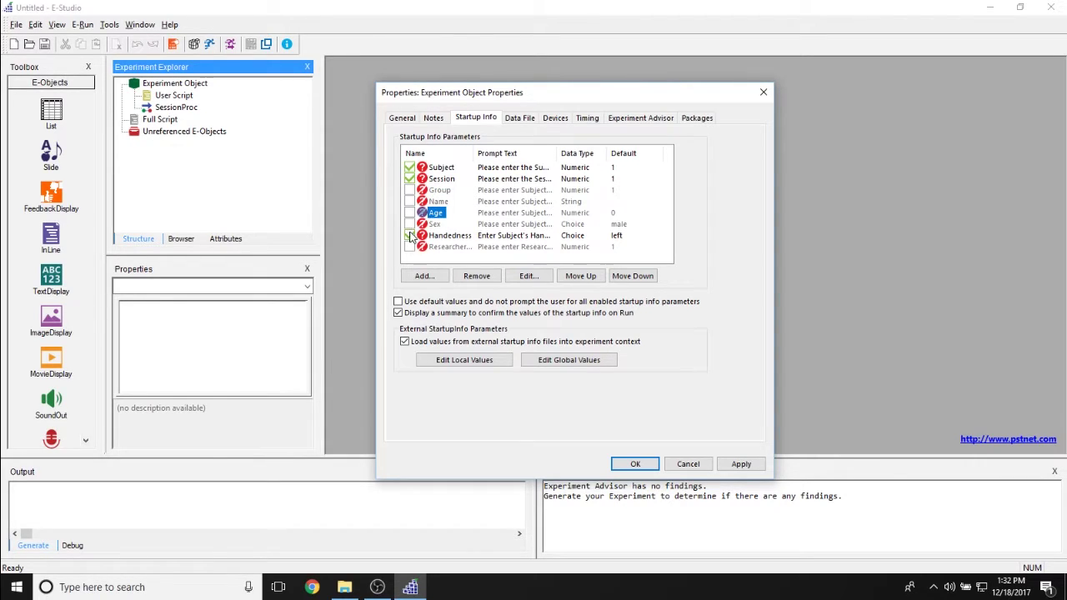
{"action": "left_click", "coordinate": [409, 238]}
{"action": "left_click", "coordinate": [423, 239]}
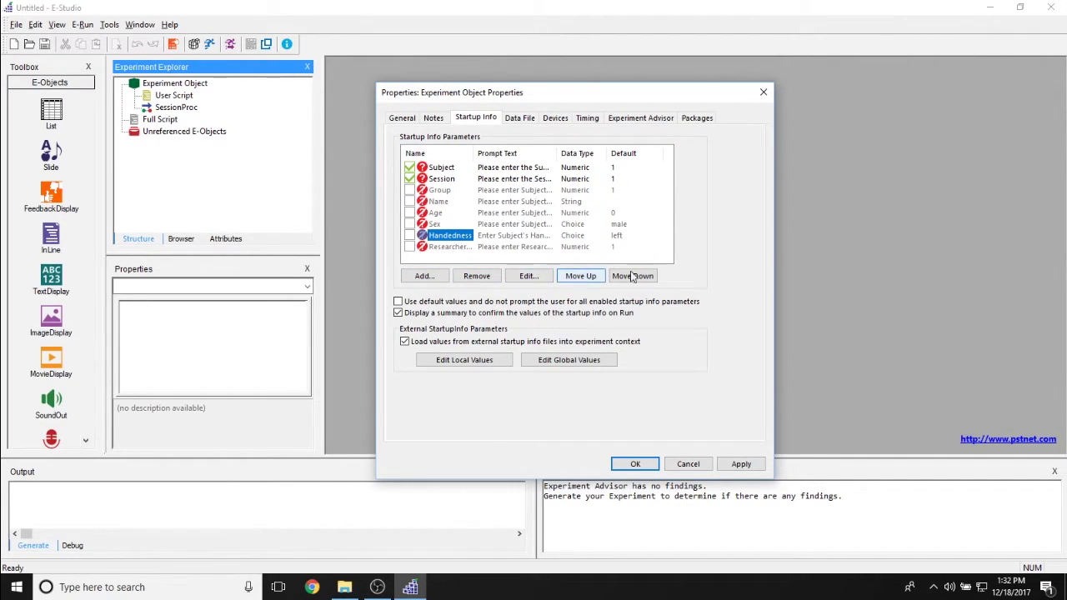
Step: Review the experiment's data file settings, including the data file name and the tab-delimited copy option
{"action": "left_click", "coordinate": [519, 117]}
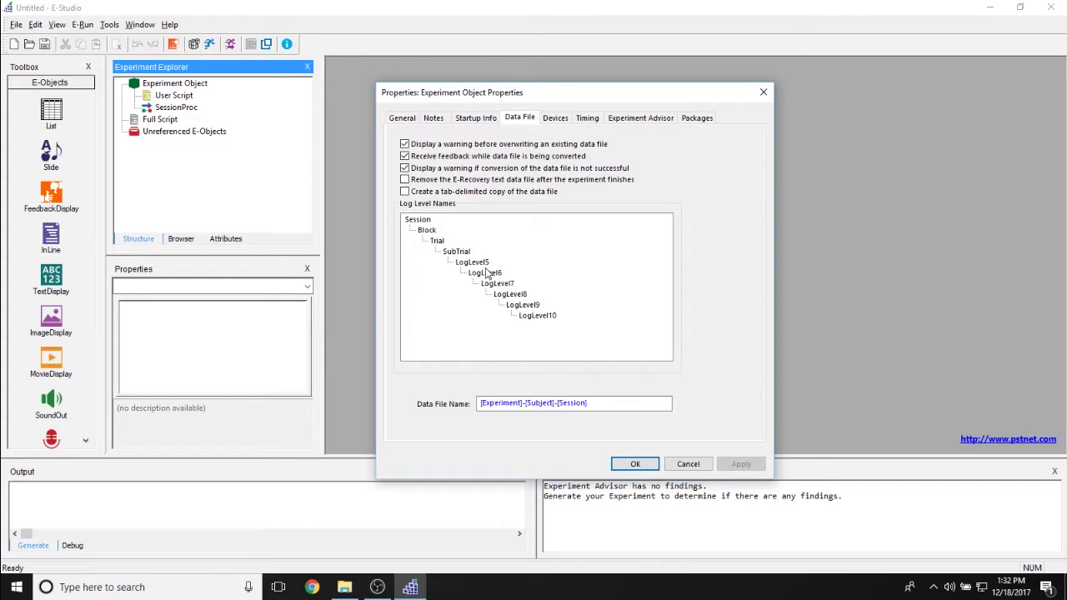
{"action": "left_click", "coordinate": [593, 403]}
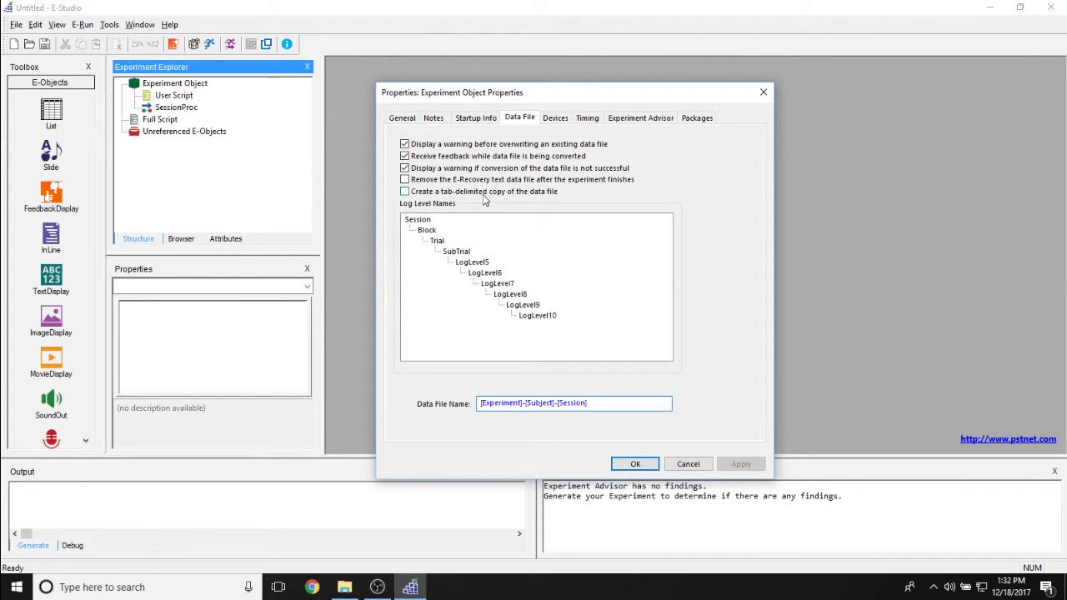
{"action": "left_click", "coordinate": [405, 192]}
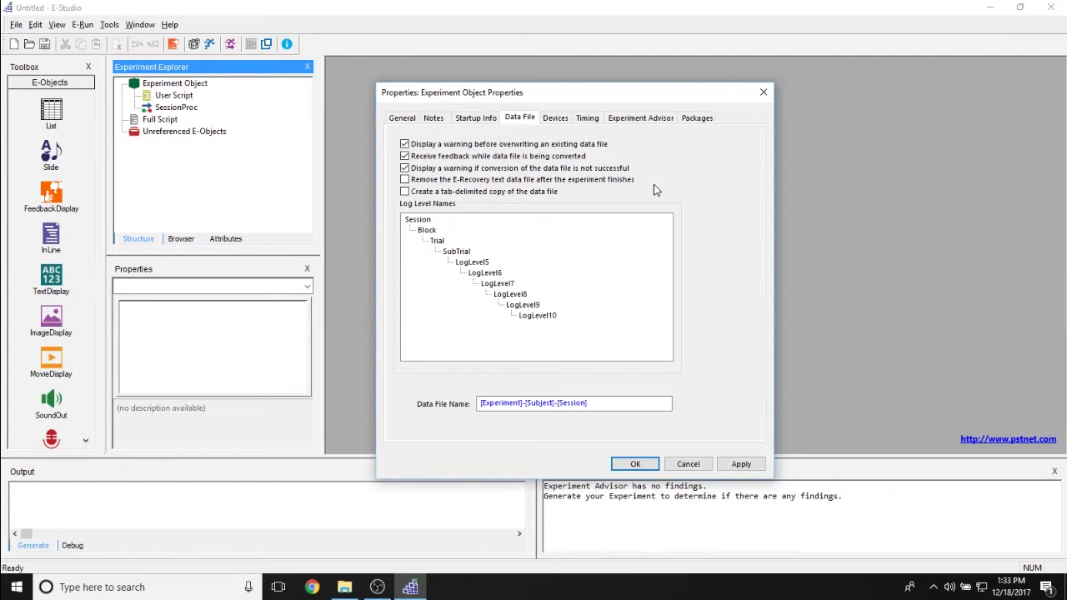
Step: Examine the experiment's device list entry by entry, from Display through Script
{"action": "left_click", "coordinate": [555, 117]}
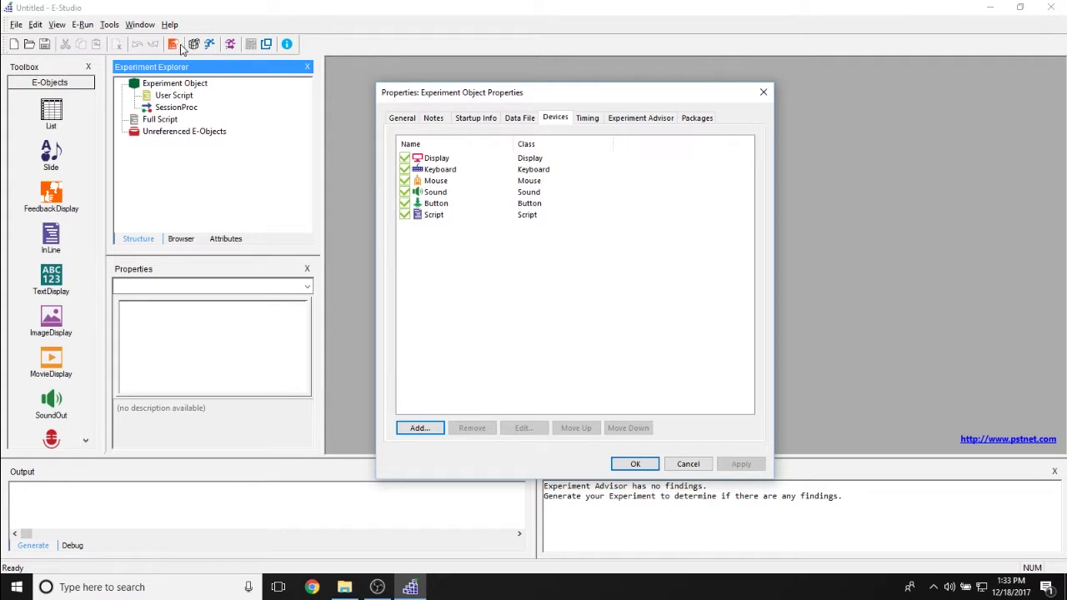
{"action": "left_click_drag", "start_coordinate": [489, 93], "coordinate": [484, 75]}
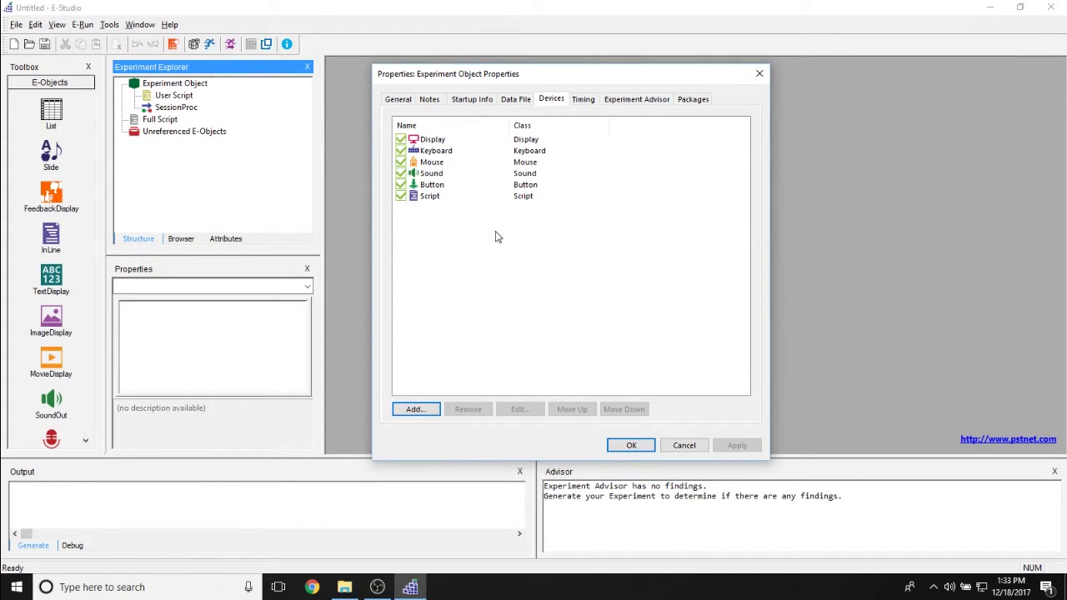
{"action": "left_click", "coordinate": [425, 140]}
{"action": "left_click", "coordinate": [451, 155]}
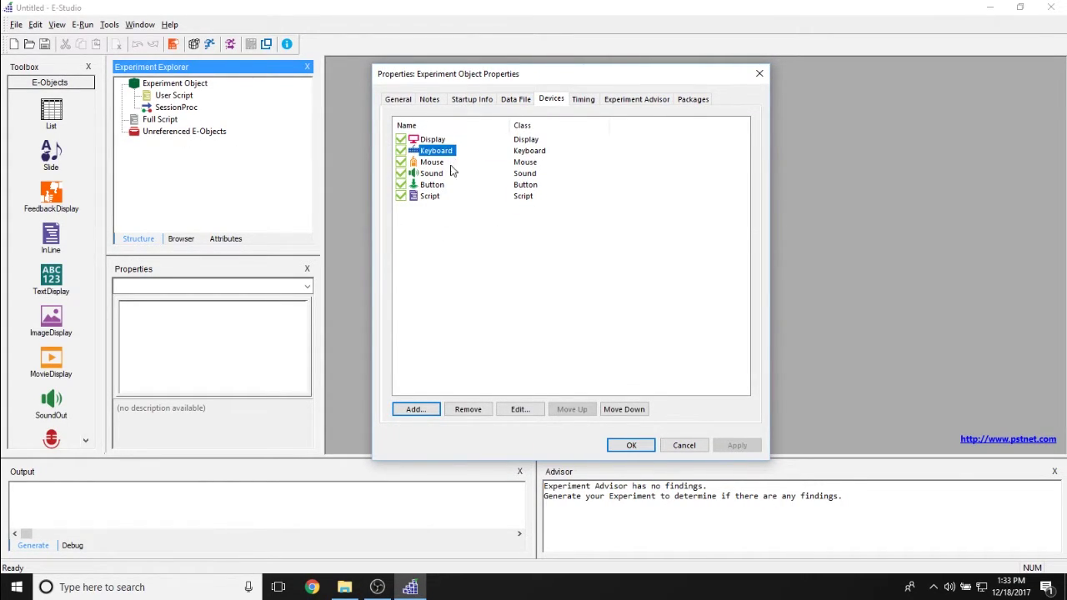
{"action": "left_click", "coordinate": [430, 164]}
{"action": "left_click", "coordinate": [436, 175]}
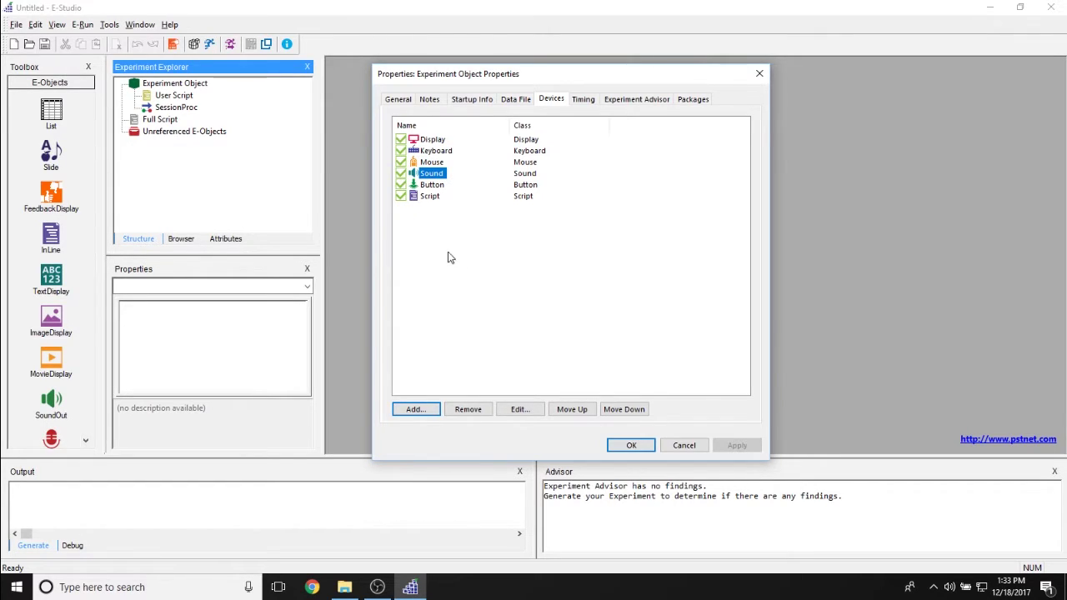
{"action": "left_click", "coordinate": [436, 186]}
{"action": "left_click", "coordinate": [430, 196]}
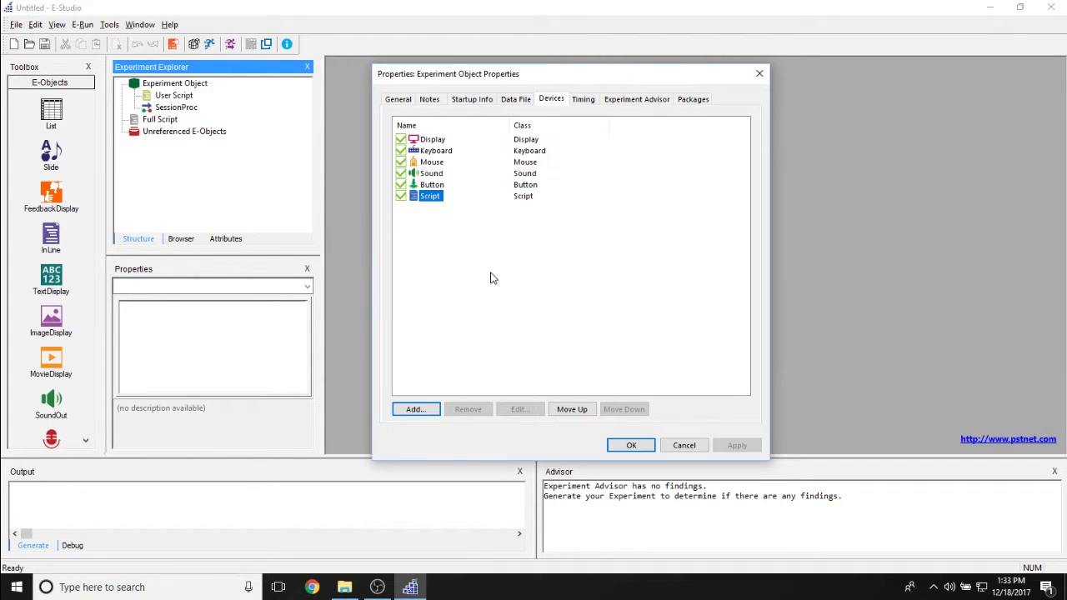
{"action": "left_click", "coordinate": [484, 317]}
Step: Look through the available device types and add an SRBOX device to the experiment
{"action": "left_click", "coordinate": [430, 417]}
{"action": "left_click_drag", "start_coordinate": [596, 130], "coordinate": [597, 117]}
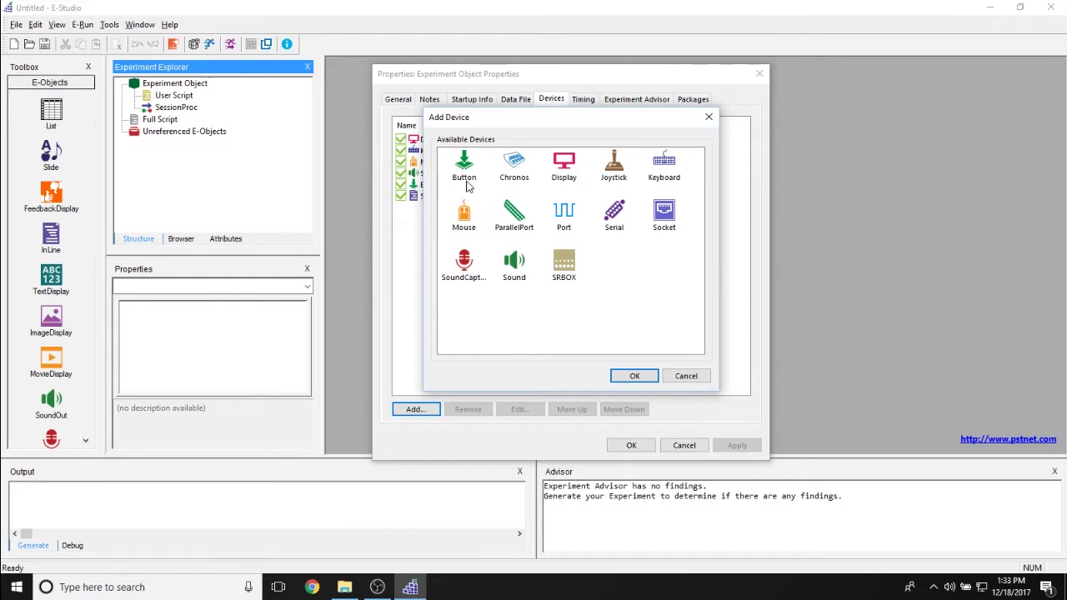
{"action": "left_click", "coordinate": [523, 169]}
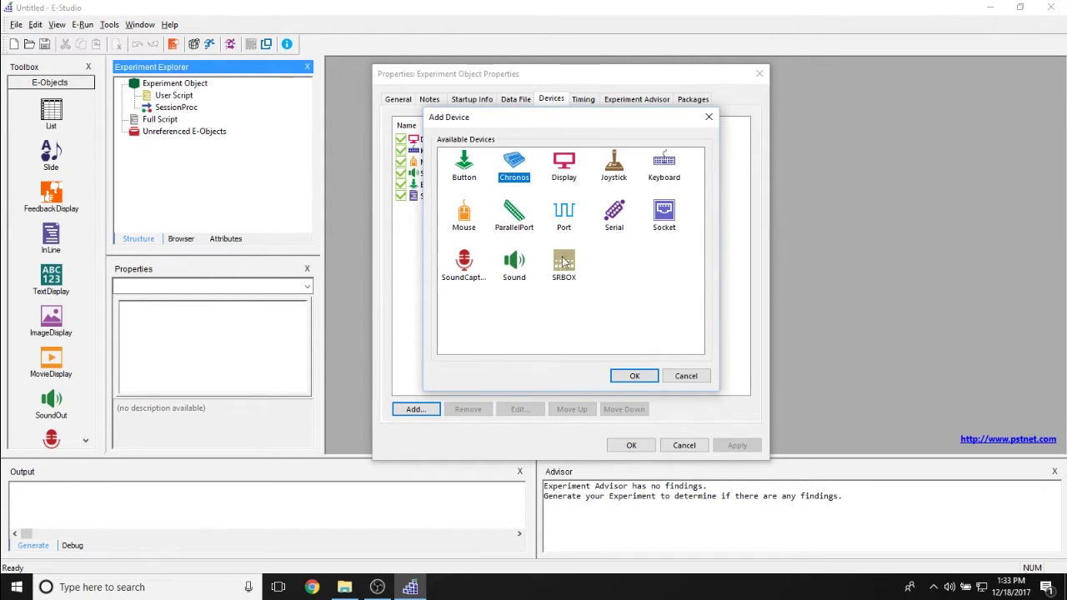
{"action": "left_click", "coordinate": [616, 175]}
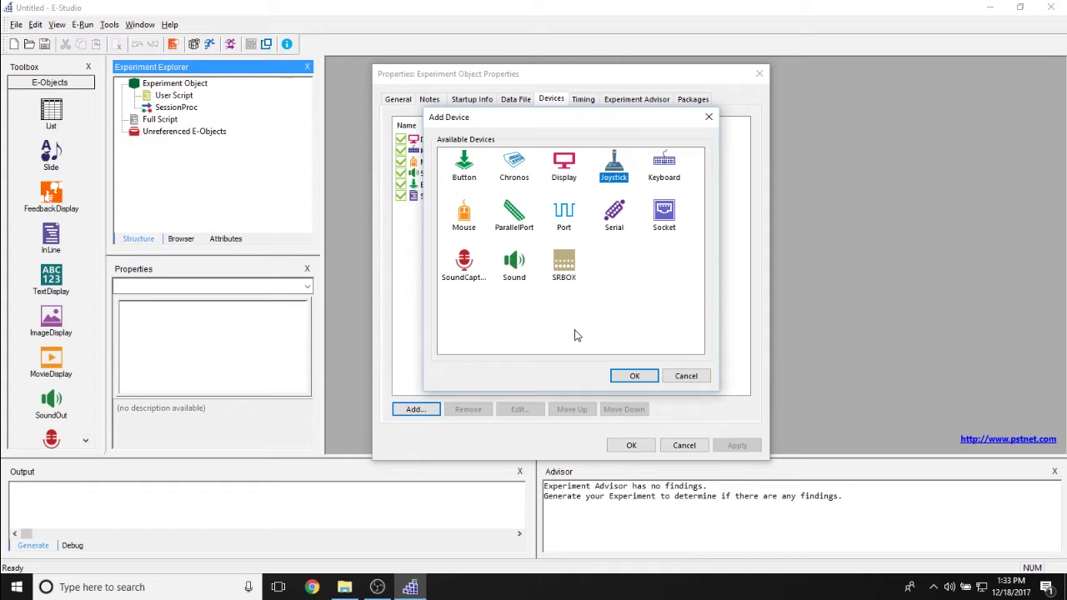
{"action": "left_click", "coordinate": [617, 218]}
{"action": "left_click", "coordinate": [518, 219]}
{"action": "left_click", "coordinate": [668, 222]}
{"action": "left_click", "coordinate": [564, 218]}
{"action": "left_click", "coordinate": [463, 265]}
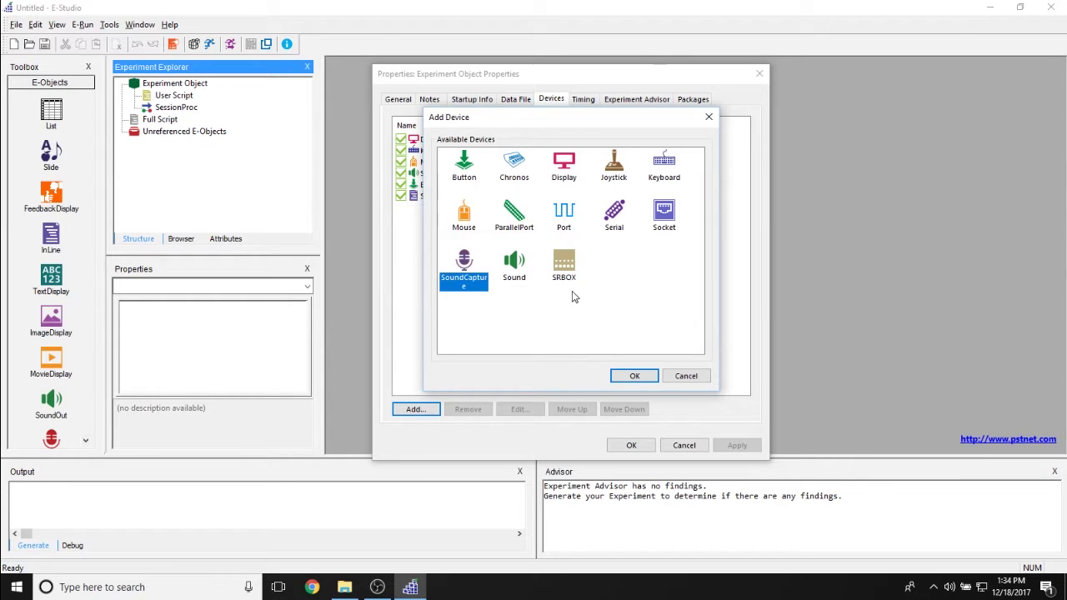
{"action": "left_click", "coordinate": [565, 265]}
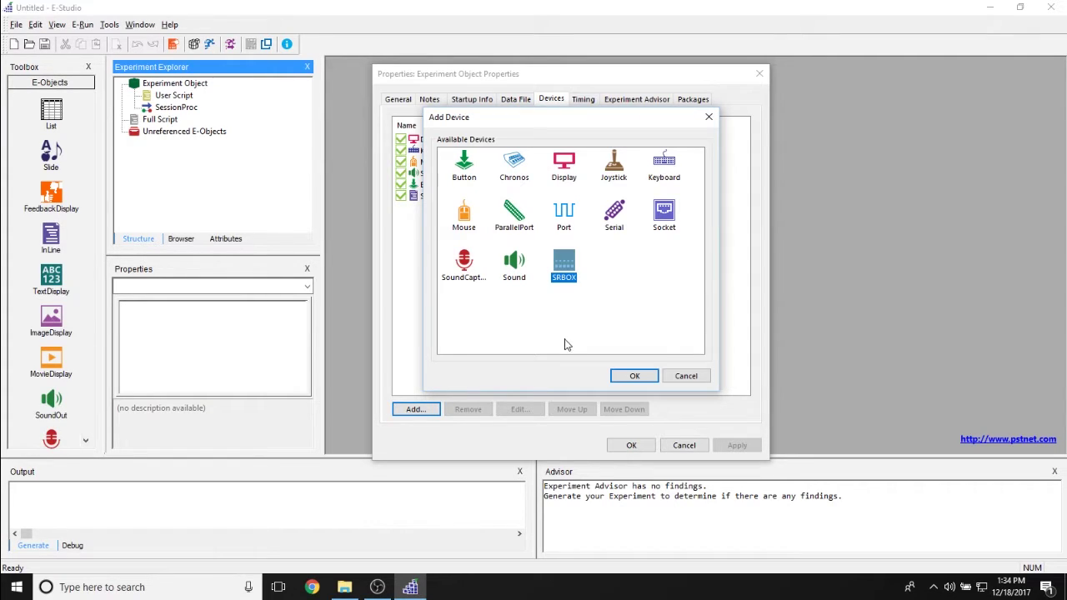
{"action": "left_click_drag", "start_coordinate": [549, 118], "coordinate": [562, 137]}
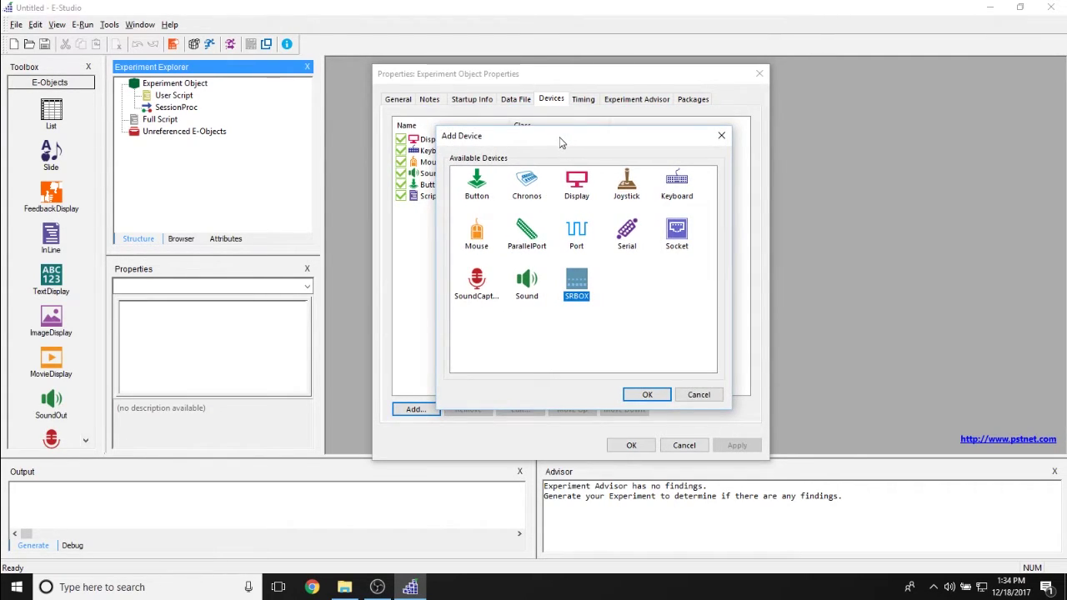
{"action": "left_click", "coordinate": [644, 394]}
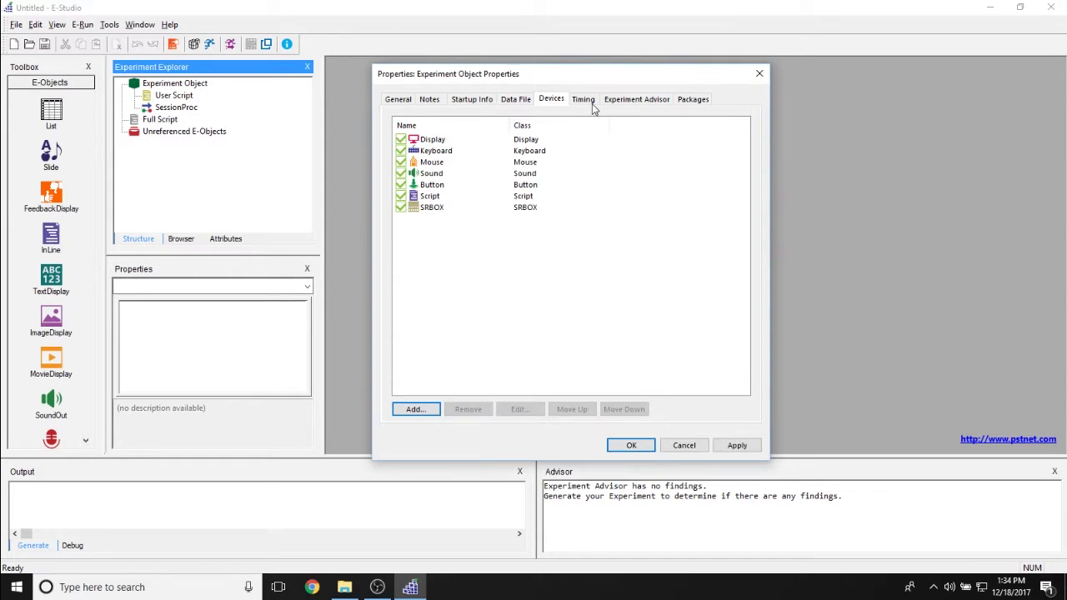
Step: Review the experiment's timing clock choices and keep E-Prime Primary Realtime Clock selected
{"action": "left_click", "coordinate": [583, 99]}
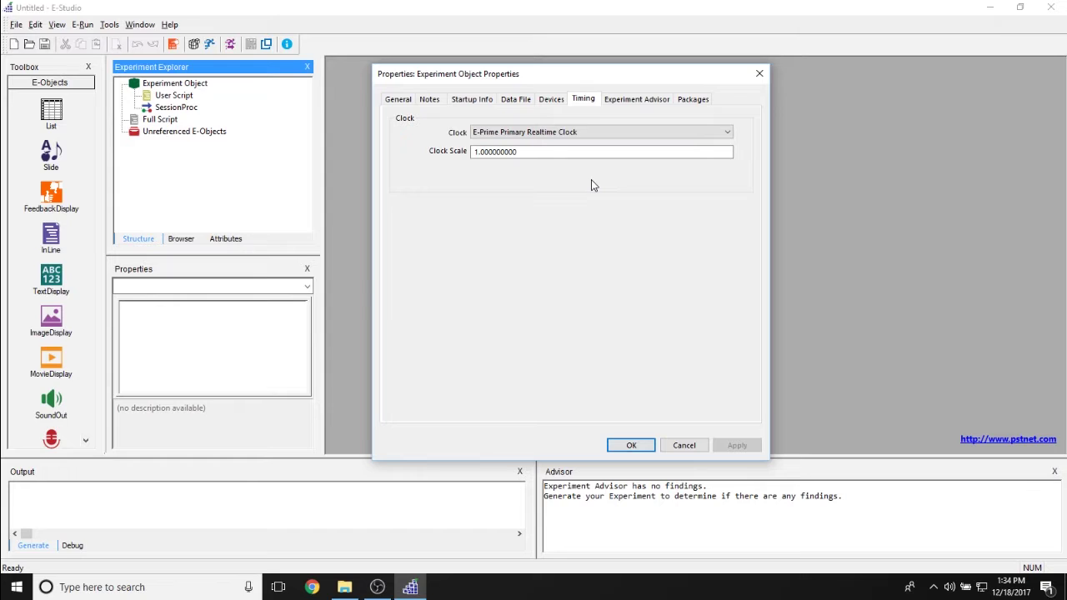
{"action": "left_click", "coordinate": [635, 134]}
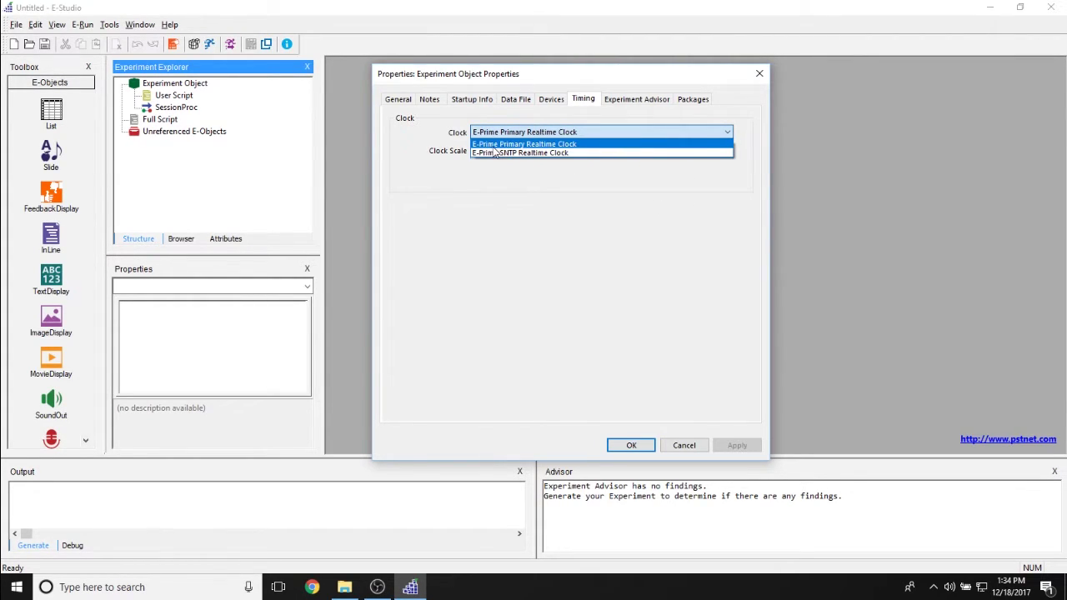
{"action": "left_click", "coordinate": [579, 145]}
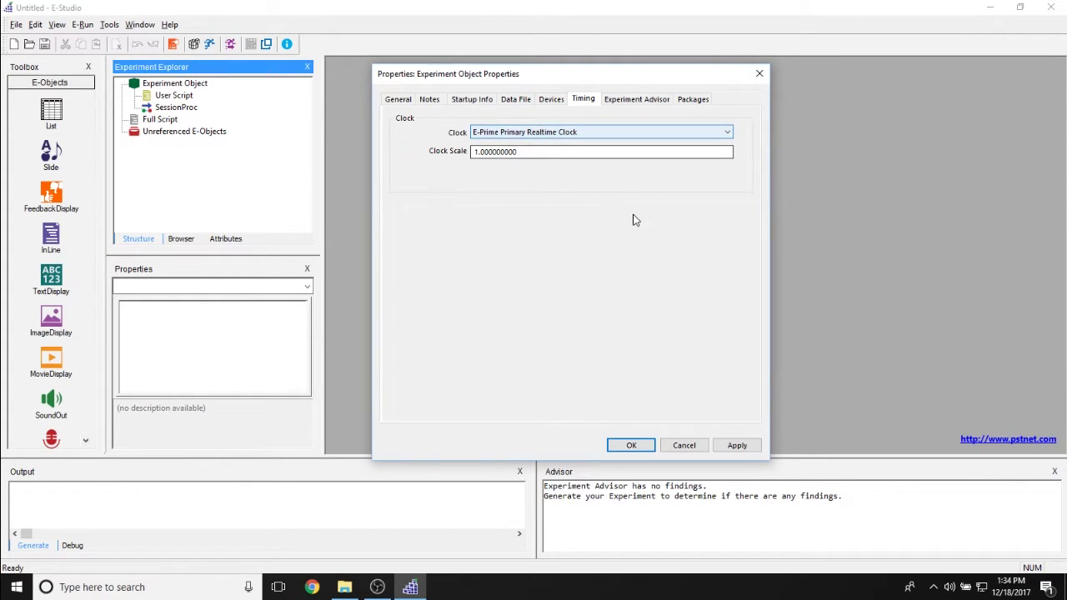
Step: Look through the Experiment Advisor modules and the package list, and accept the Experiment Object's properties
{"action": "left_click", "coordinate": [637, 99]}
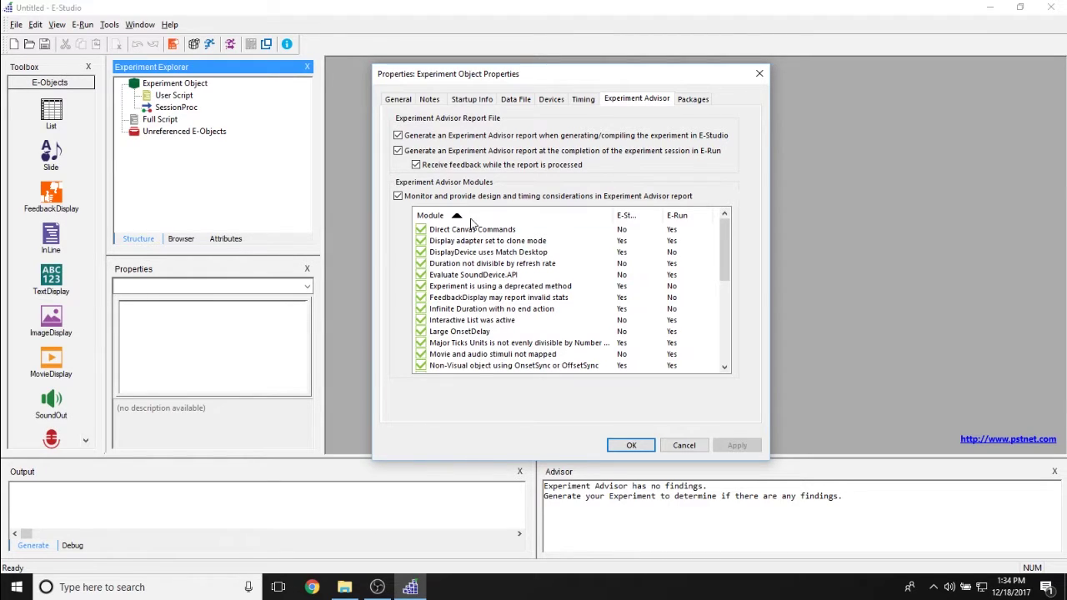
{"action": "left_click_drag", "start_coordinate": [721, 234], "coordinate": [718, 278]}
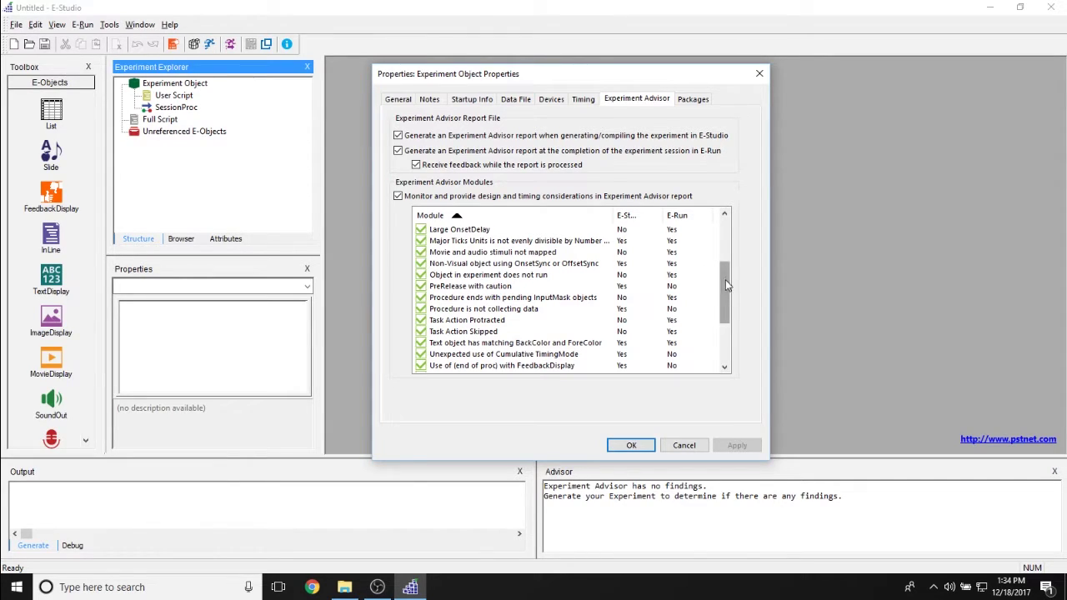
{"action": "scroll", "coordinate": [722, 278], "scroll_direction": "down", "scroll_amount": 3}
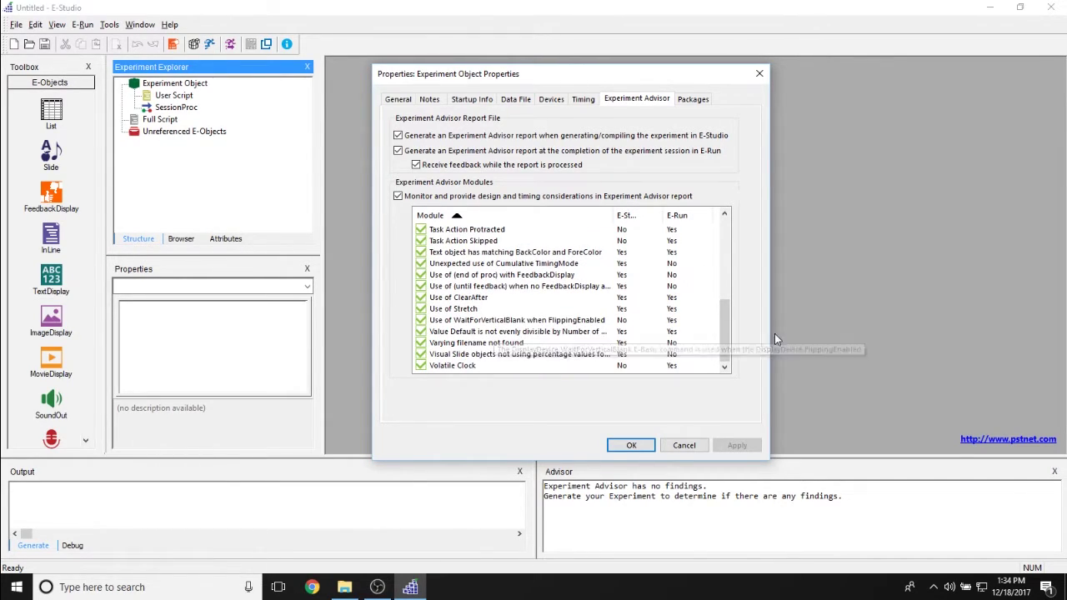
{"action": "left_click_drag", "start_coordinate": [724, 342], "coordinate": [722, 254]}
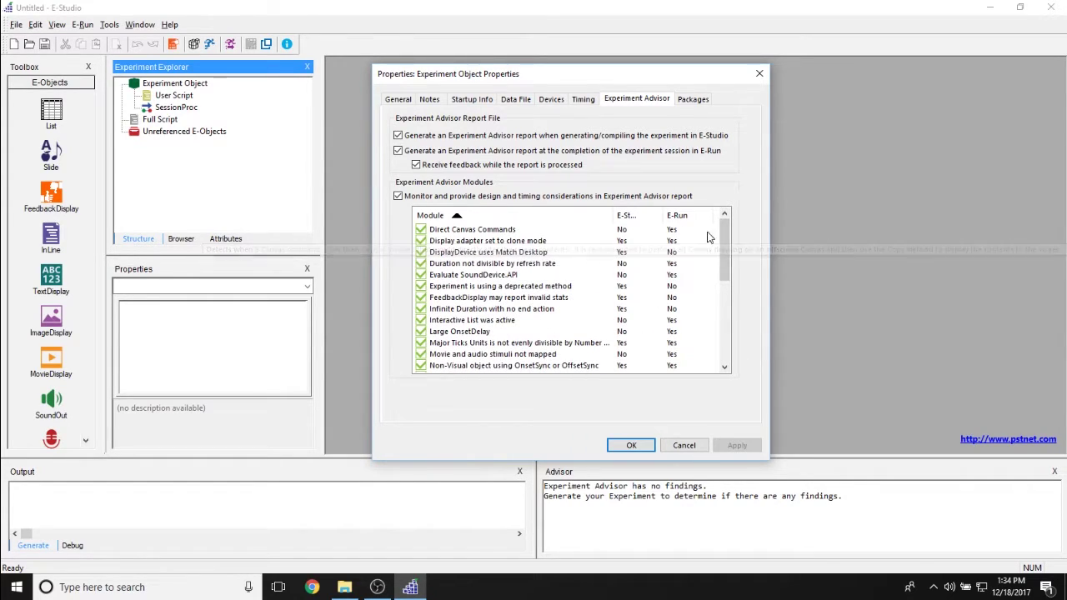
{"action": "left_click", "coordinate": [702, 99]}
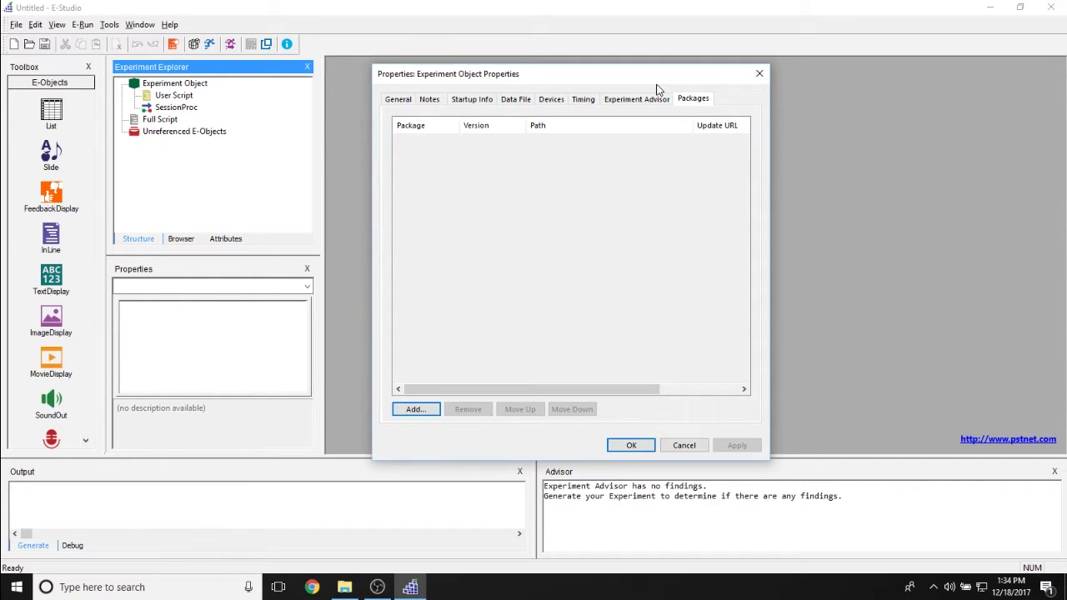
{"action": "left_click", "coordinate": [631, 445]}
Step: Look at the Experiment Object and User Script entries, and view the SessionProc timeline before closing it
{"action": "left_click", "coordinate": [169, 84]}
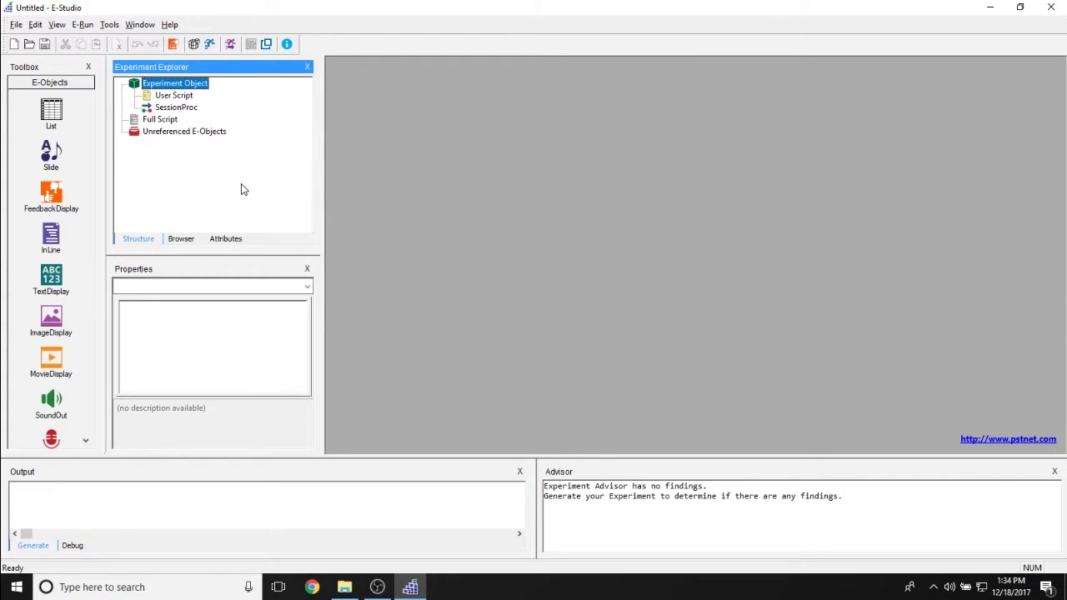
{"action": "left_click", "coordinate": [185, 97]}
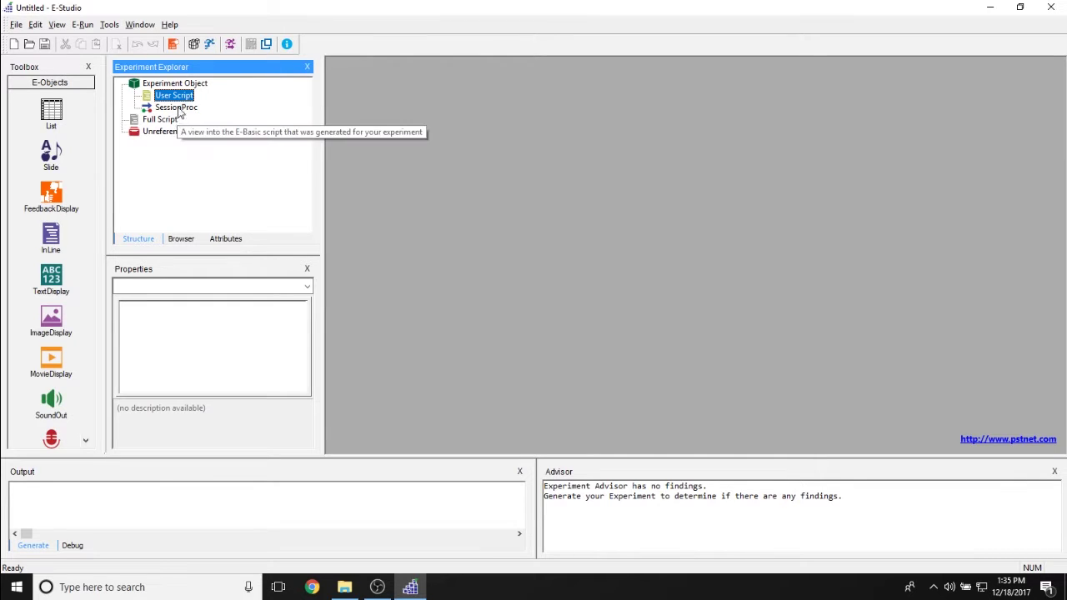
{"action": "double_click", "coordinate": [176, 107]}
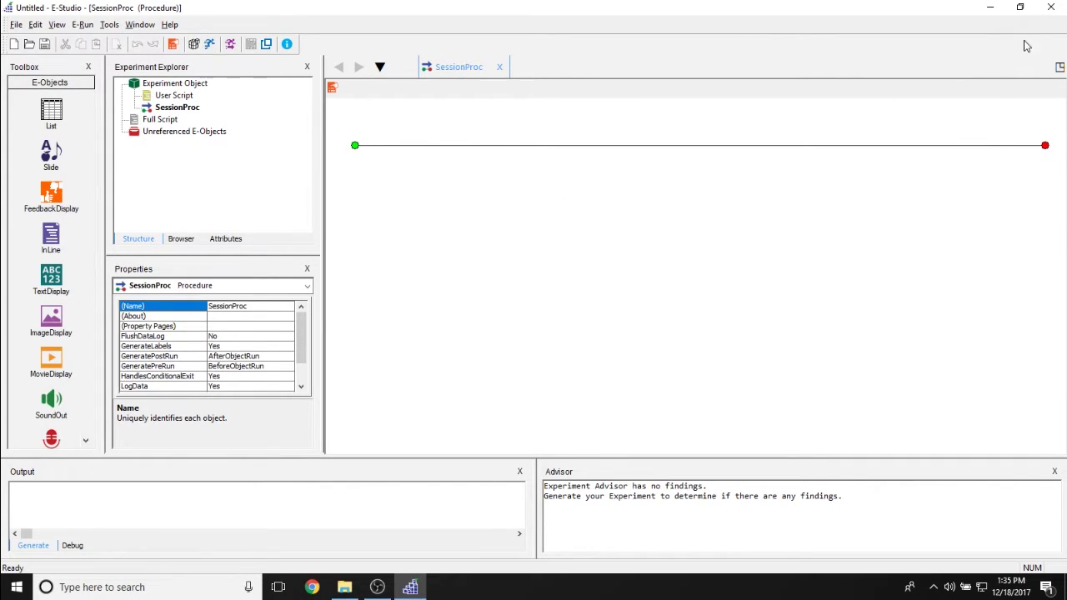
{"action": "left_click", "coordinate": [501, 67]}
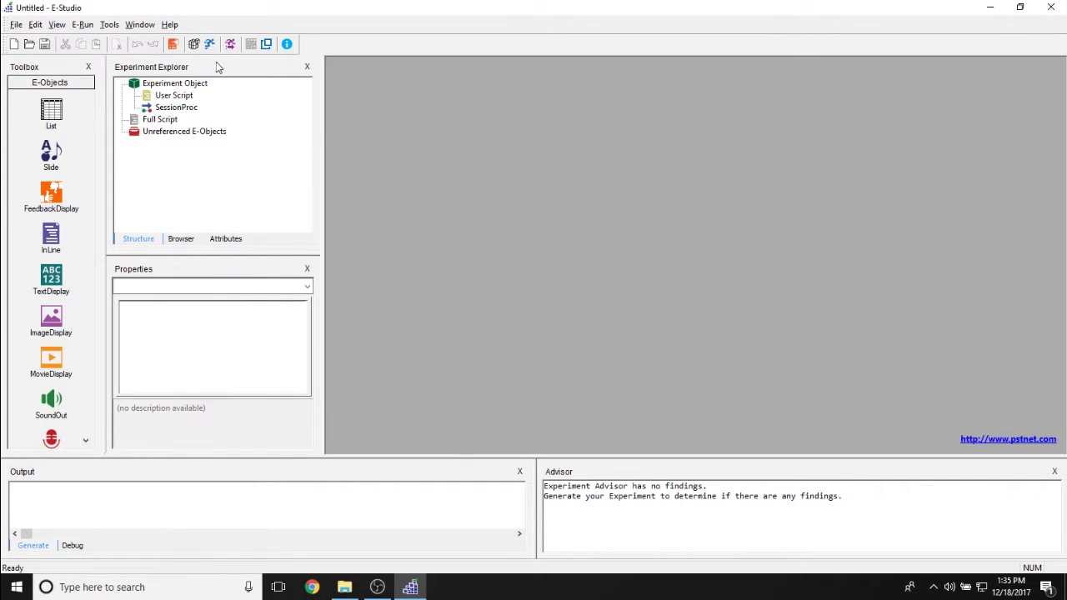
Step: View the contents of the experiment's Full Script
{"action": "double_click", "coordinate": [160, 121]}
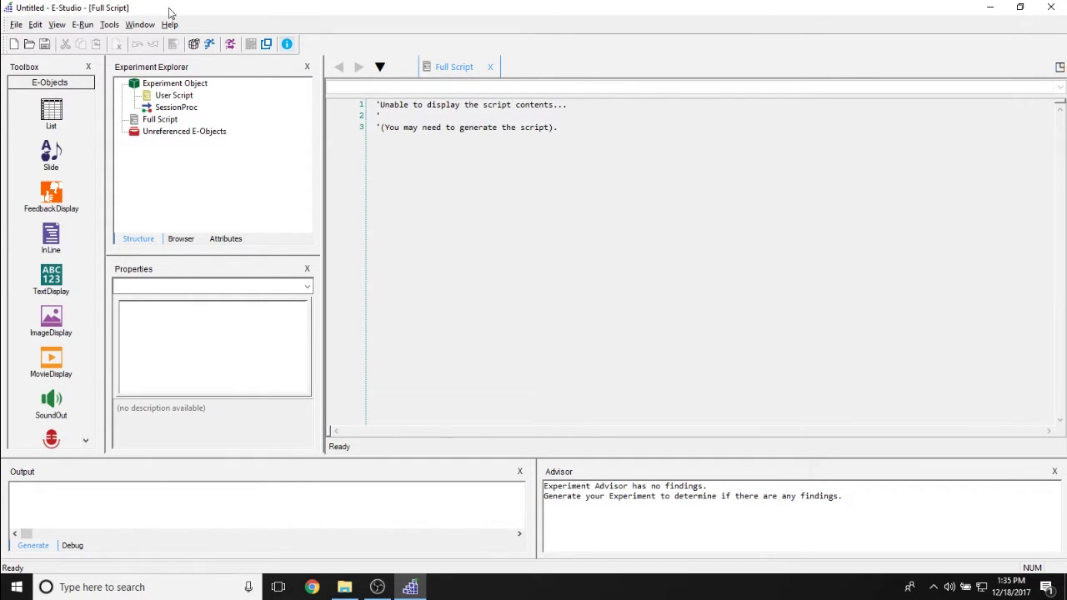
{"action": "left_click_drag", "start_coordinate": [381, 127], "coordinate": [559, 128]}
{"action": "left_click", "coordinate": [559, 128]}
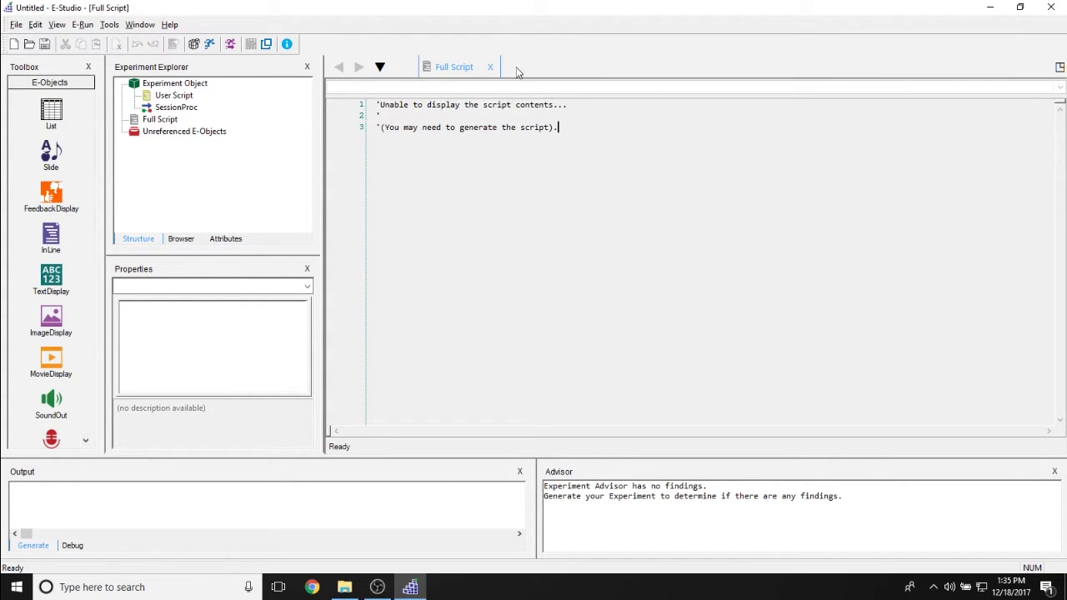
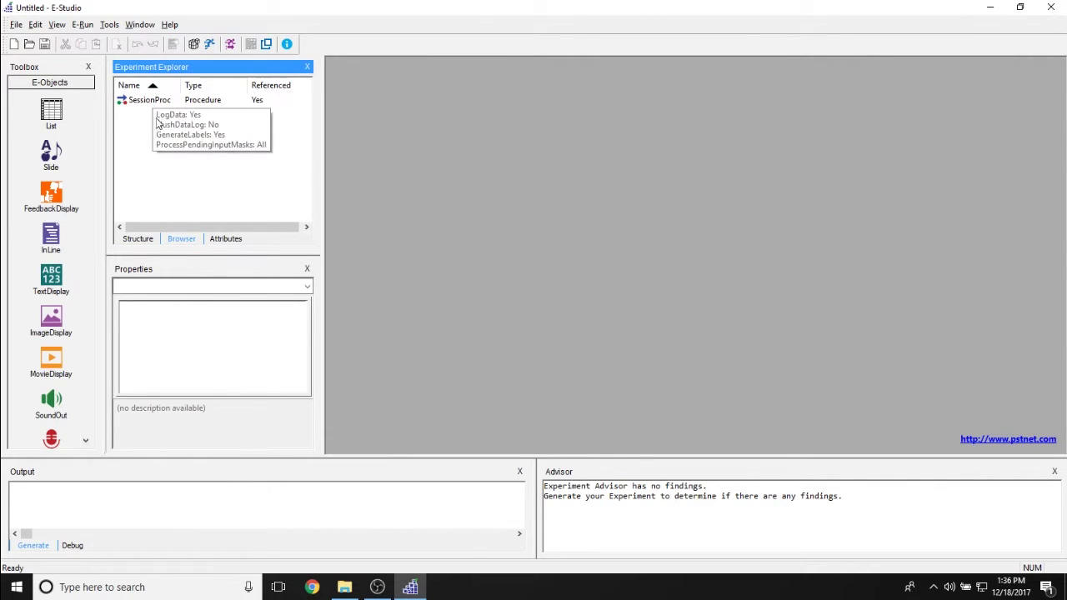
Step: Check the experiment's attributes list and return to its structure view
{"action": "left_click", "coordinate": [229, 239]}
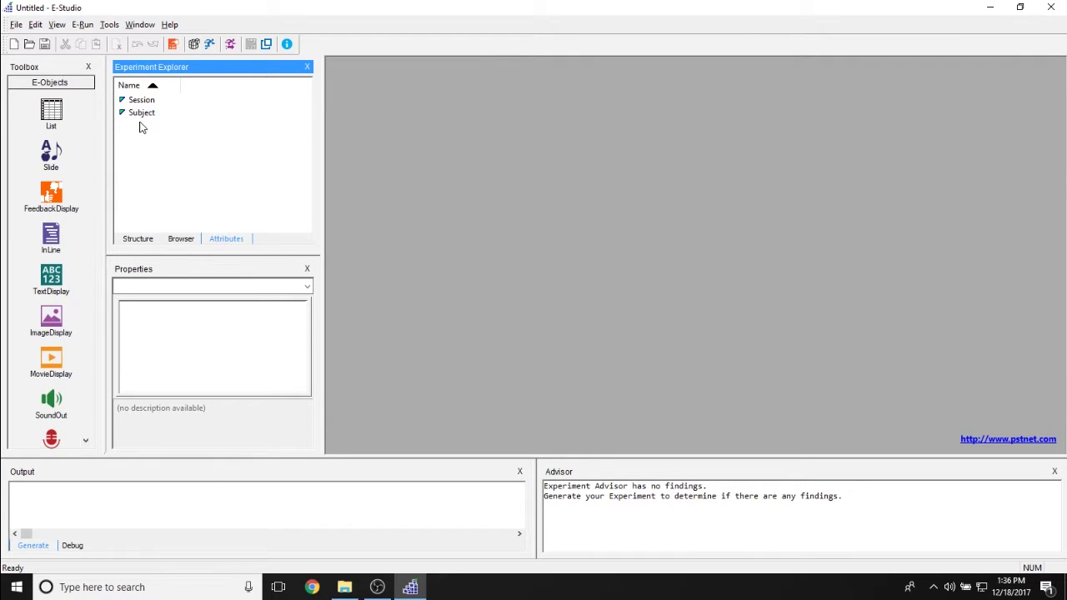
{"action": "left_click", "coordinate": [151, 241]}
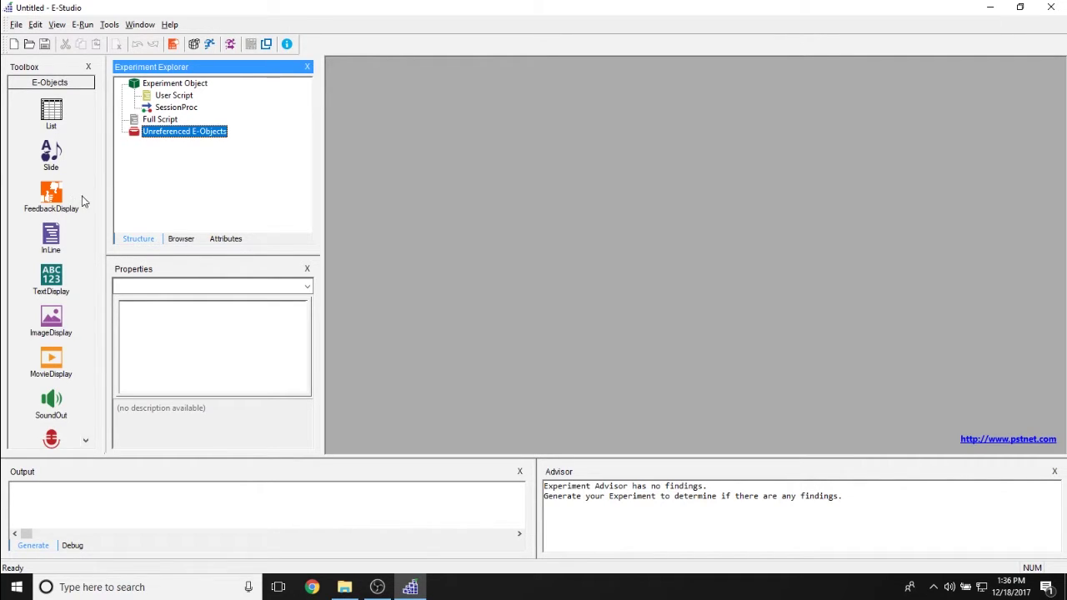
Step: Examine the E-Objects available in the Toolbox, from List through Procedure
{"action": "scroll", "coordinate": [71, 239], "scroll_direction": "down", "scroll_amount": 3}
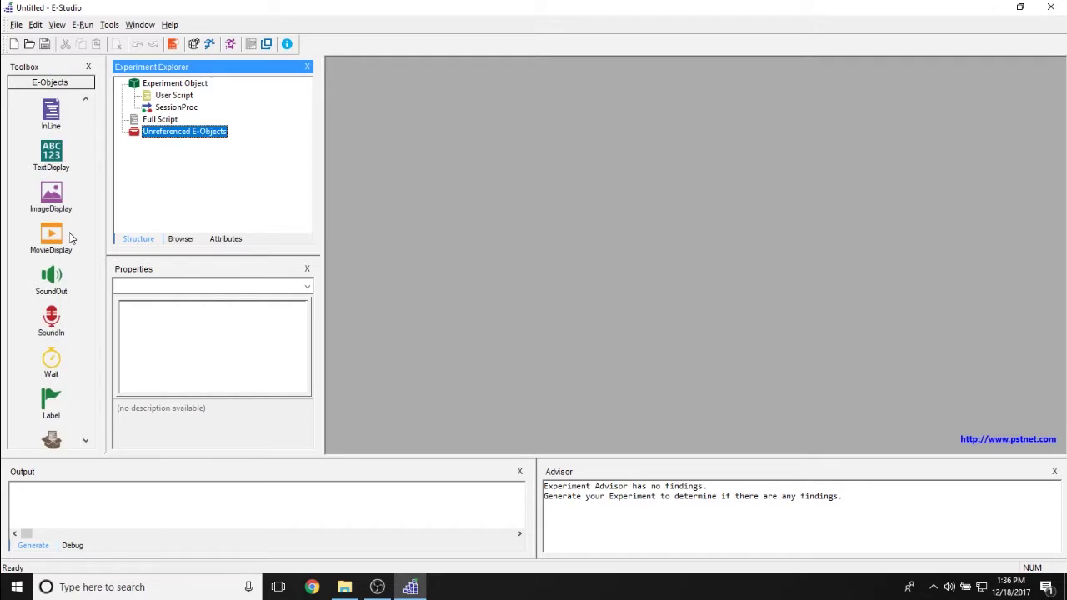
{"action": "scroll", "coordinate": [71, 239], "scroll_direction": "up", "scroll_amount": 3}
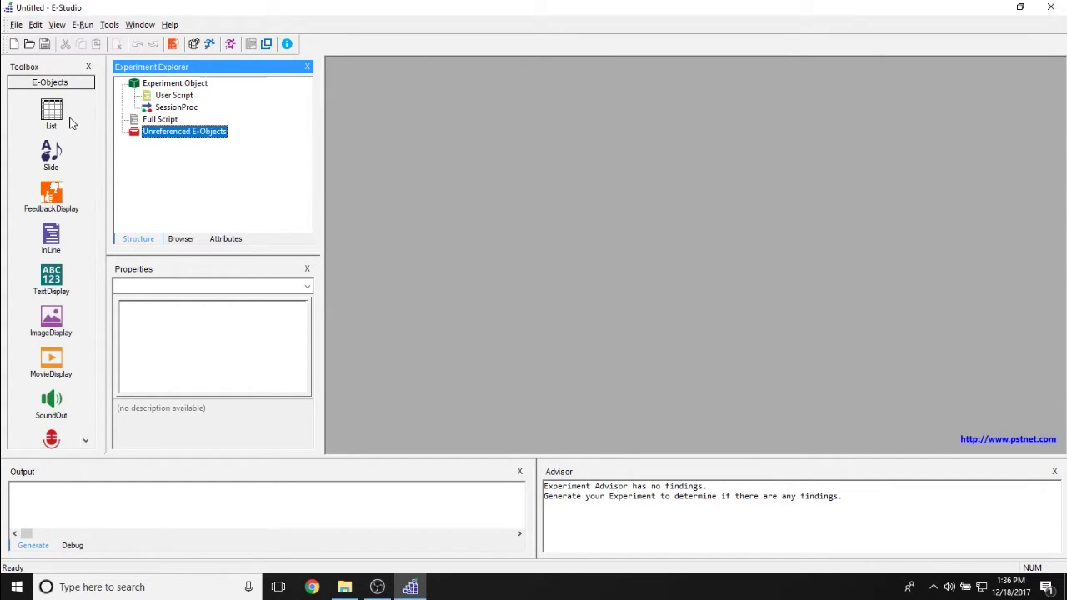
{"action": "scroll", "coordinate": [75, 267], "scroll_direction": "down", "scroll_amount": 5}
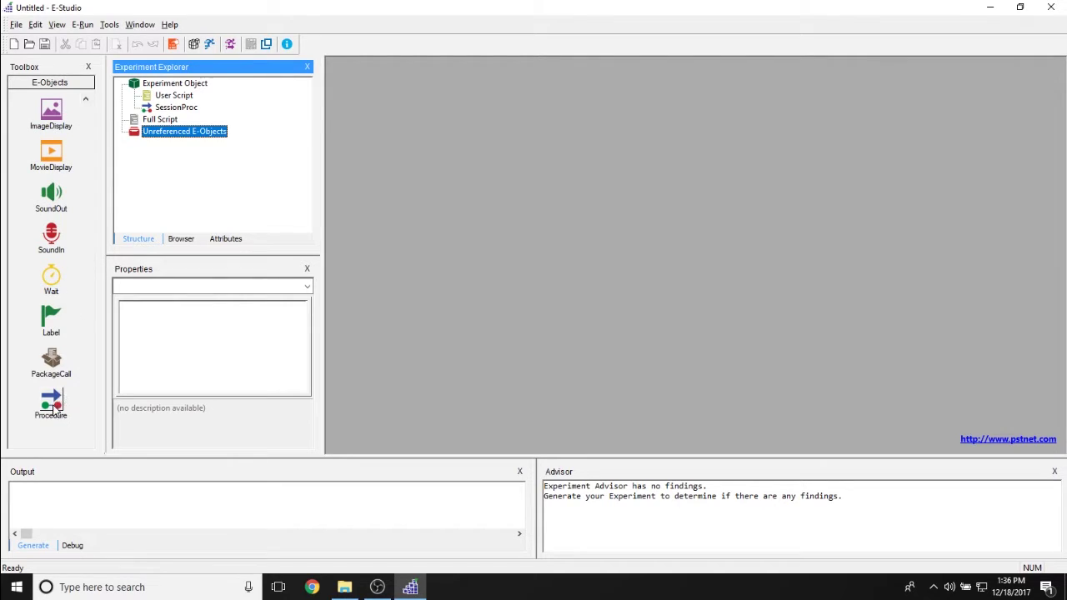
{"action": "scroll", "coordinate": [71, 375], "scroll_direction": "up", "scroll_amount": 5}
{"action": "left_click", "coordinate": [45, 121]}
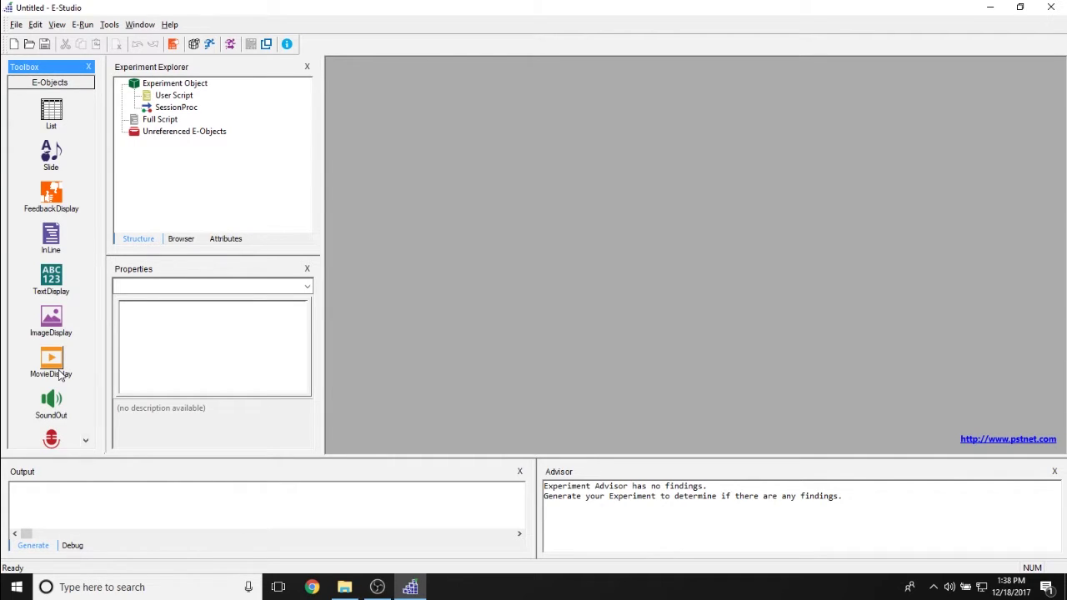
{"action": "left_click", "coordinate": [85, 440]}
{"action": "left_click", "coordinate": [85, 440]}
{"action": "left_click", "coordinate": [85, 440]}
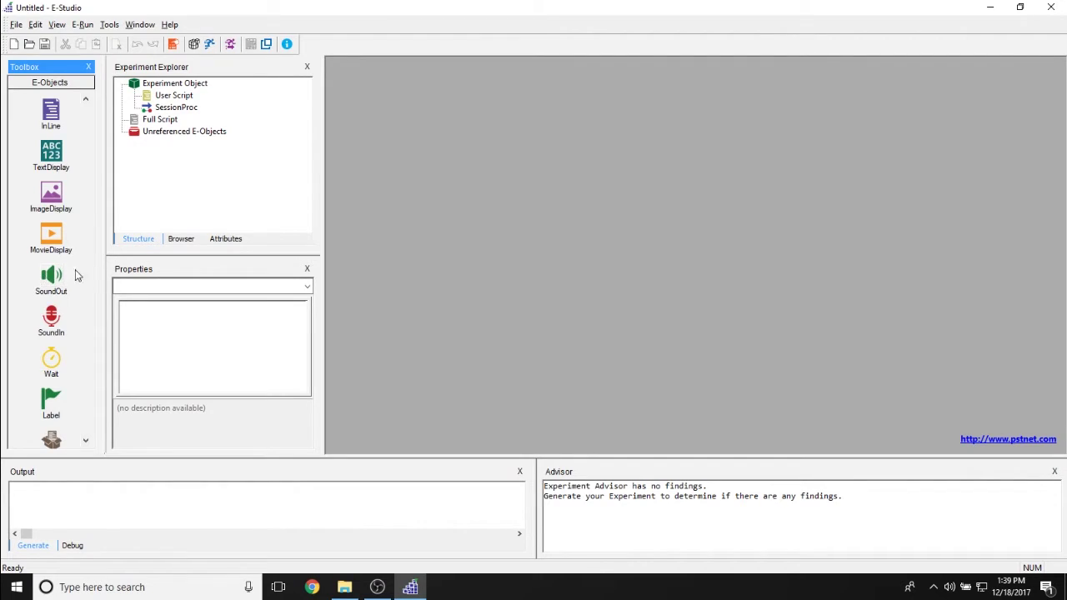
{"action": "scroll", "coordinate": [84, 292], "scroll_direction": "down", "scroll_amount": 2}
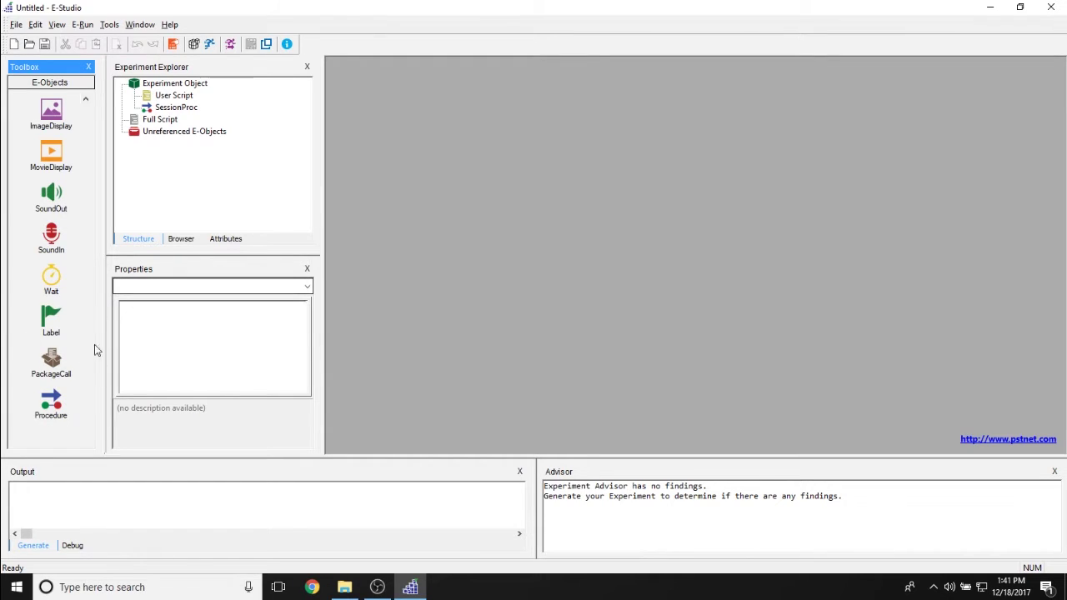
Step: Display SessionProc's properties with more room for the property grid, and read the description of LogData
{"action": "left_click", "coordinate": [180, 110]}
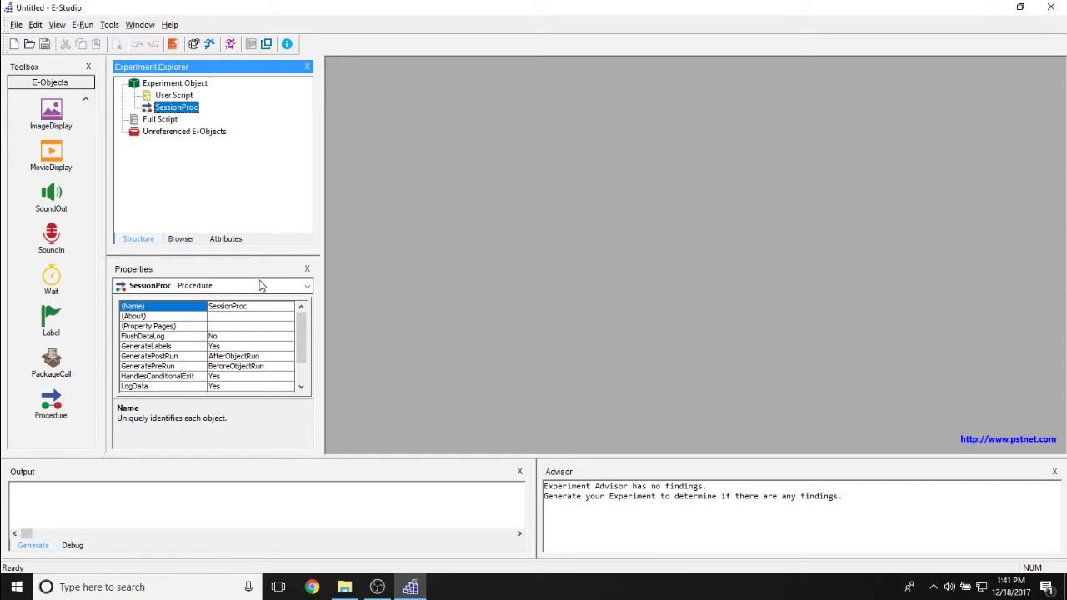
{"action": "left_click_drag", "start_coordinate": [266, 254], "coordinate": [266, 231]}
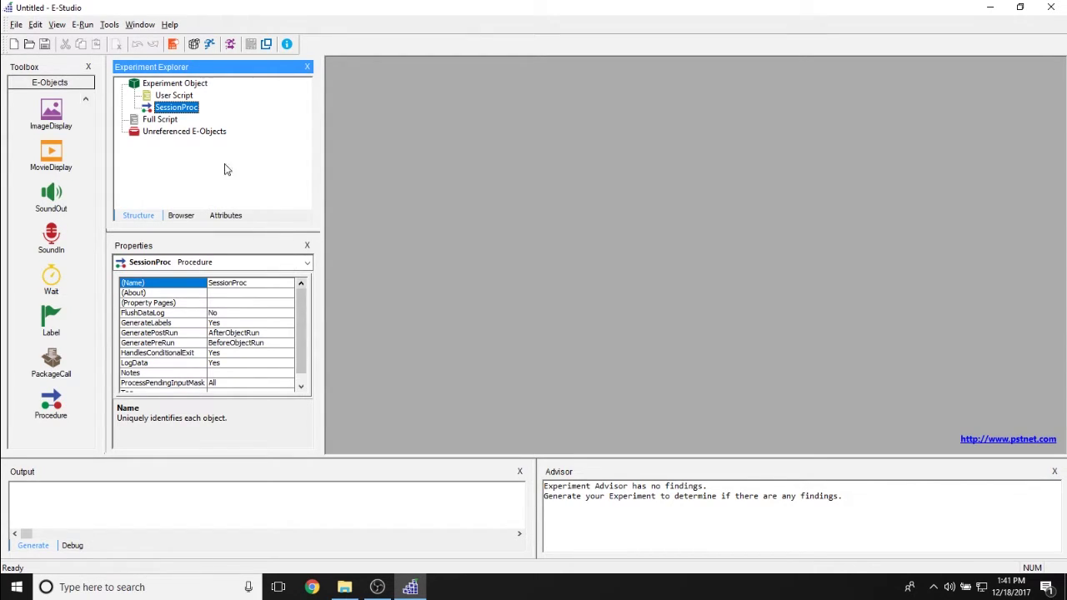
{"action": "mouse_move", "coordinate": [164, 99]}
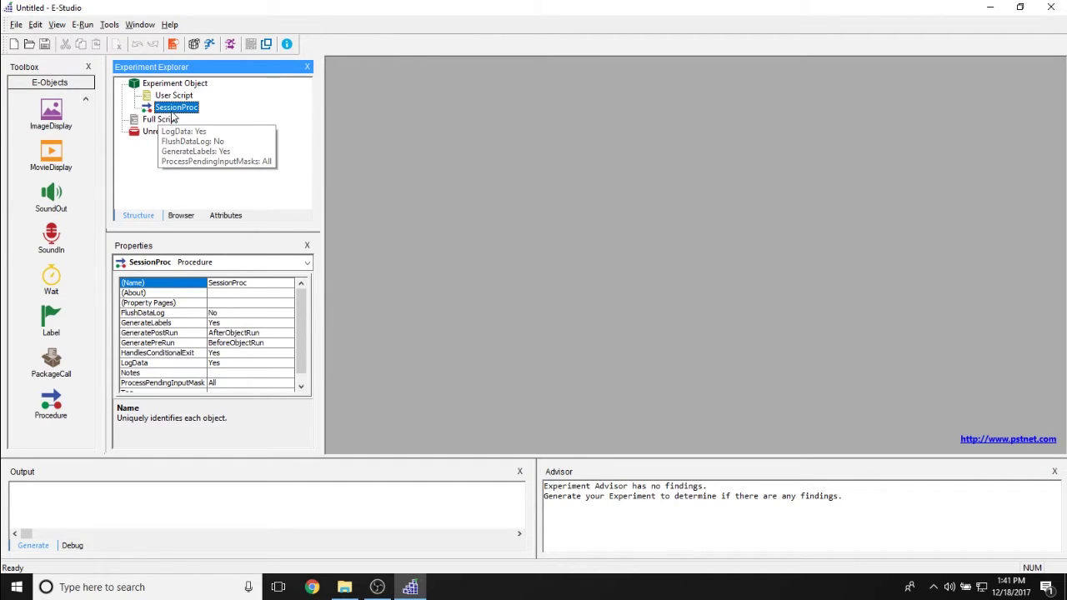
{"action": "mouse_move", "coordinate": [304, 288]}
{"action": "left_mouse_down"}
{"action": "mouse_move", "coordinate": [302, 339]}
{"action": "mouse_move", "coordinate": [303, 292]}
{"action": "left_mouse_up"}
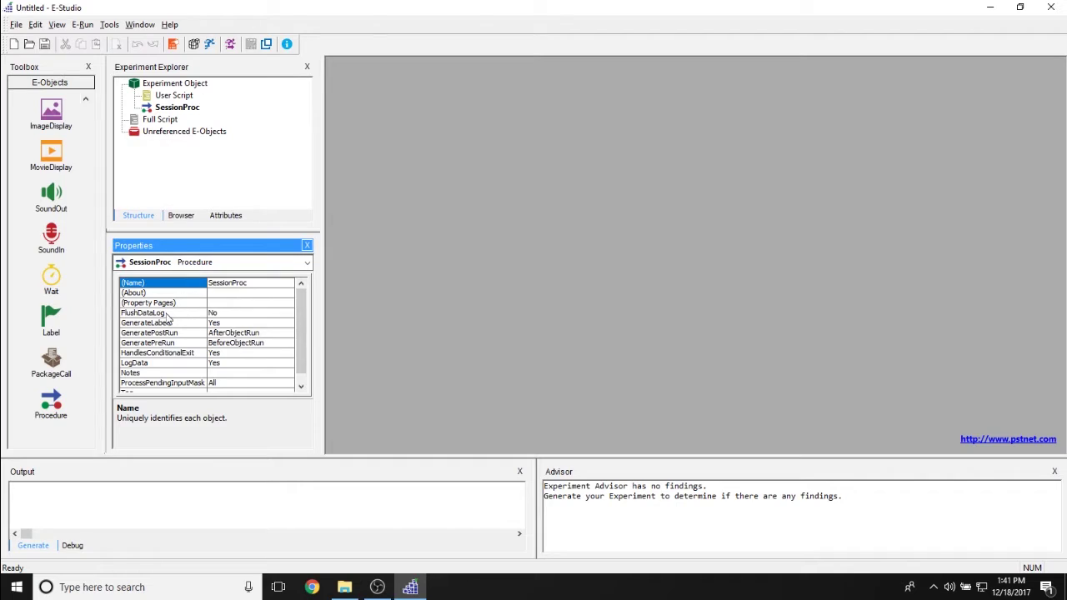
{"action": "left_click", "coordinate": [224, 363]}
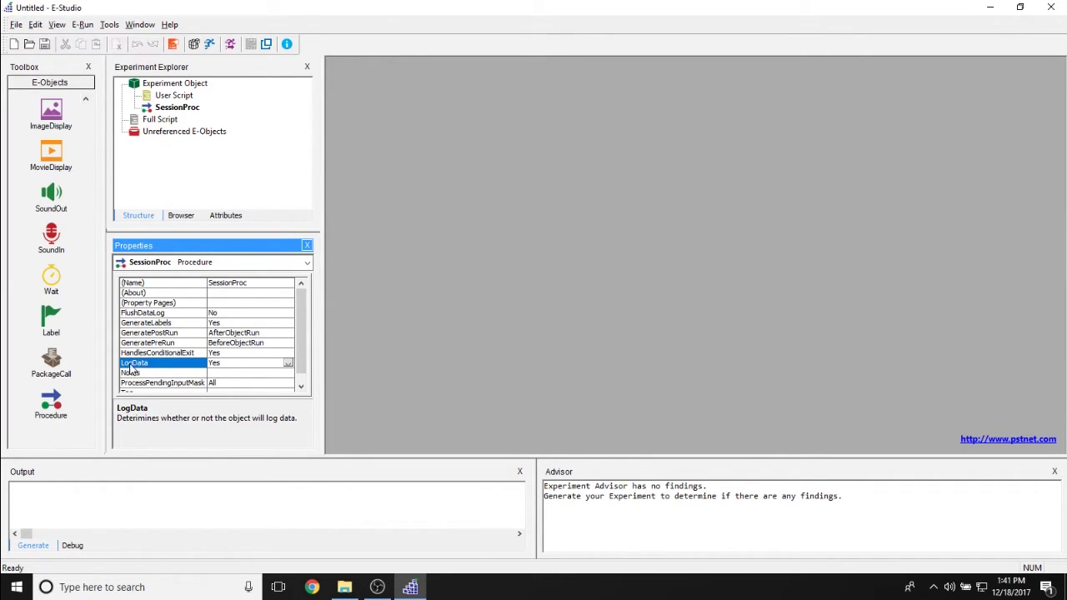
Step: Set SessionProc's Notes property to "This is a note"
{"action": "left_click", "coordinate": [210, 375]}
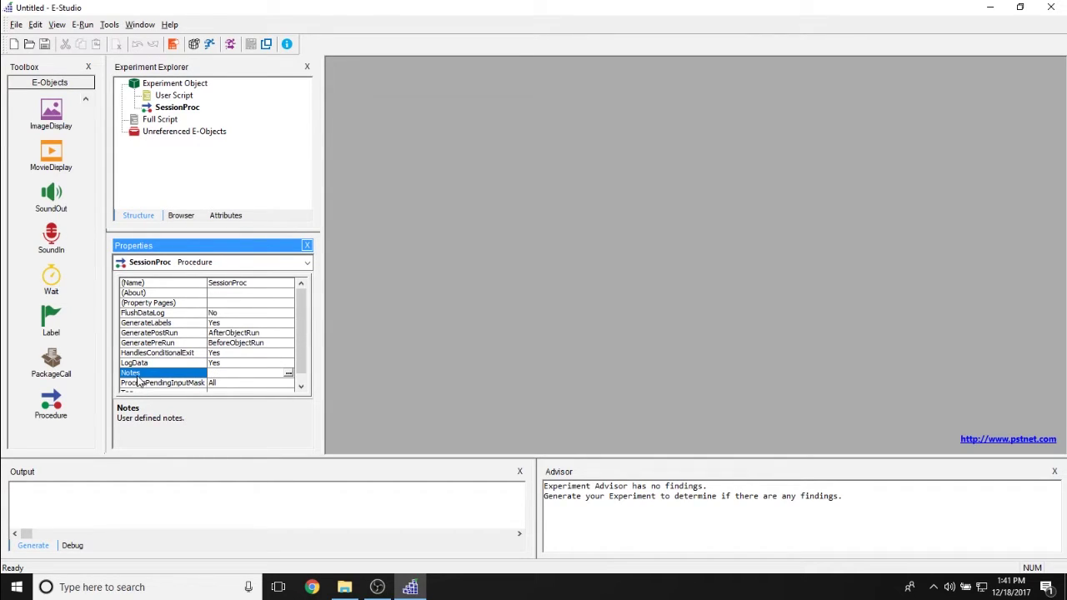
{"action": "type", "text": "This is a note"}
{"action": "left_click", "coordinate": [240, 364]}
{"action": "left_click", "coordinate": [250, 374]}
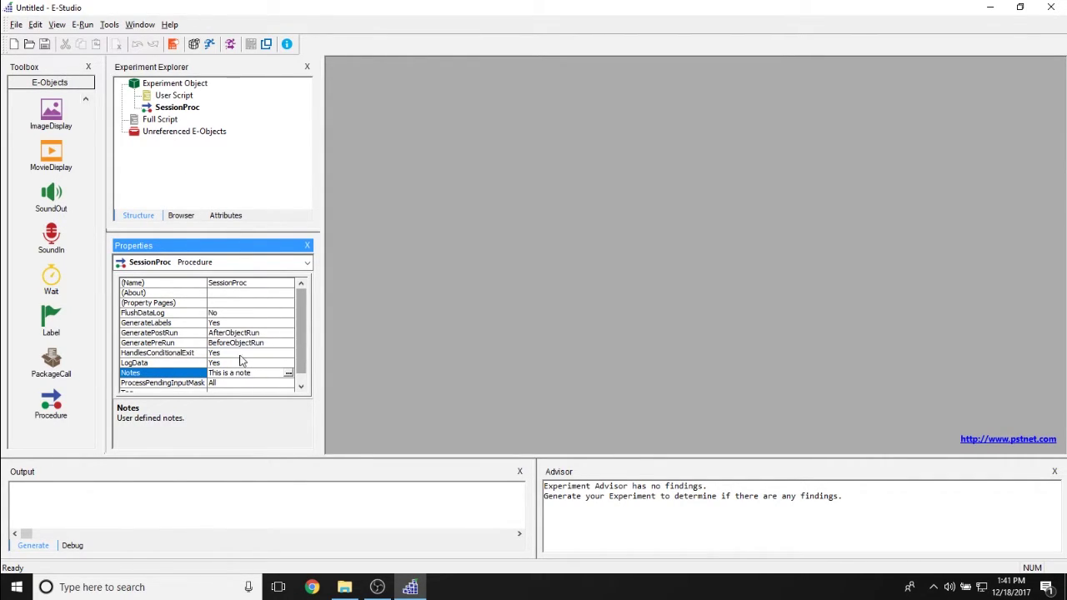
Step: Open the SessionProc timeline and review its Common, General and Task Events property pages, accepting them as they are
{"action": "left_click", "coordinate": [177, 109]}
{"action": "double_click", "coordinate": [177, 110]}
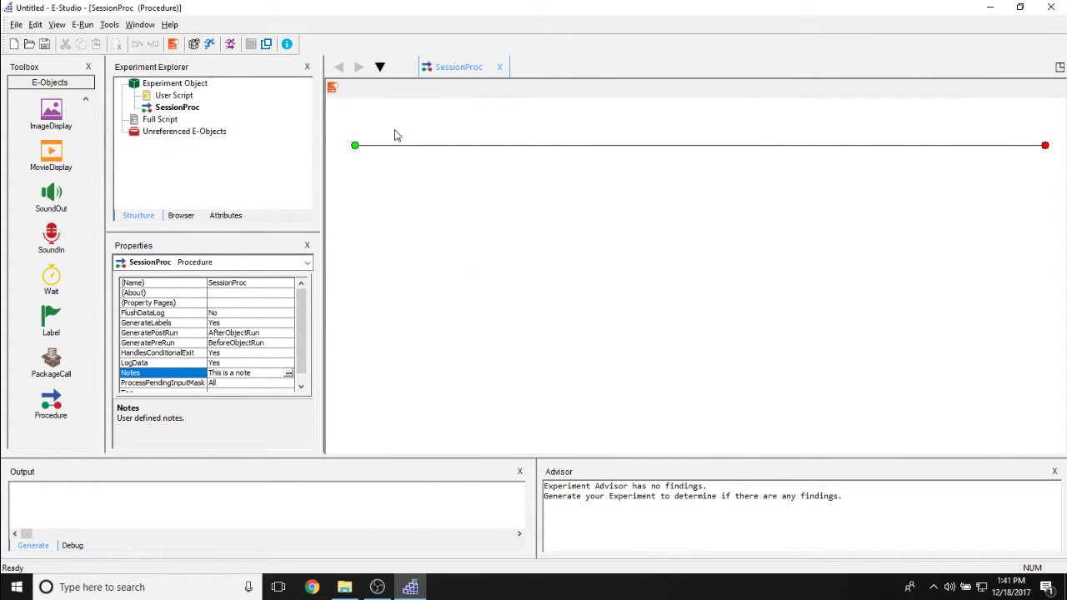
{"action": "left_click", "coordinate": [335, 91]}
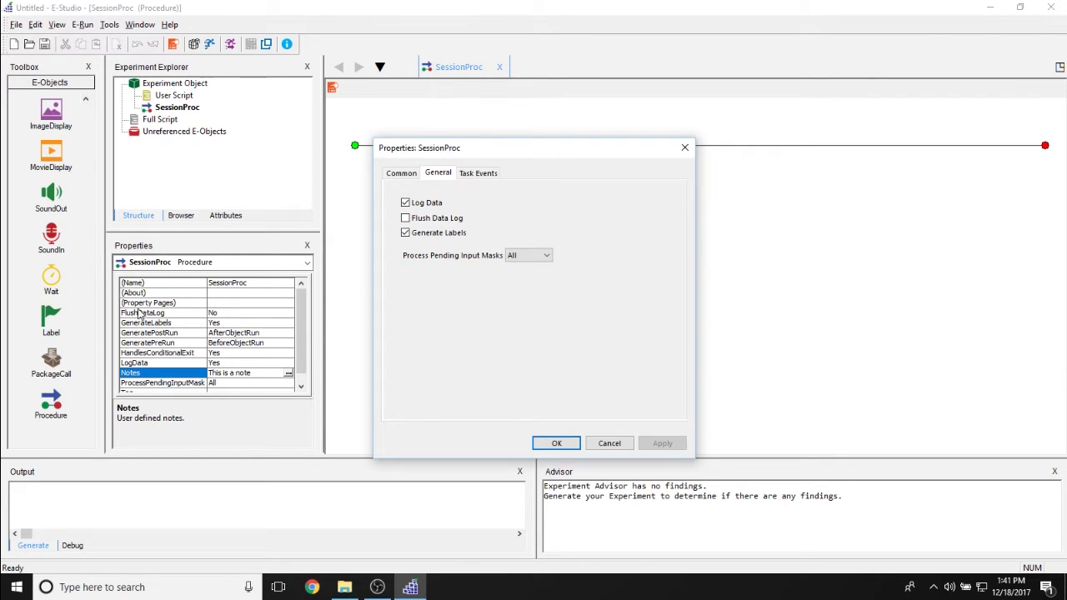
{"action": "left_click", "coordinate": [401, 173]}
{"action": "left_click", "coordinate": [439, 173]}
{"action": "left_click", "coordinate": [471, 174]}
{"action": "left_click", "coordinate": [399, 174]}
{"action": "left_click", "coordinate": [435, 174]}
{"action": "left_click", "coordinate": [555, 442]}
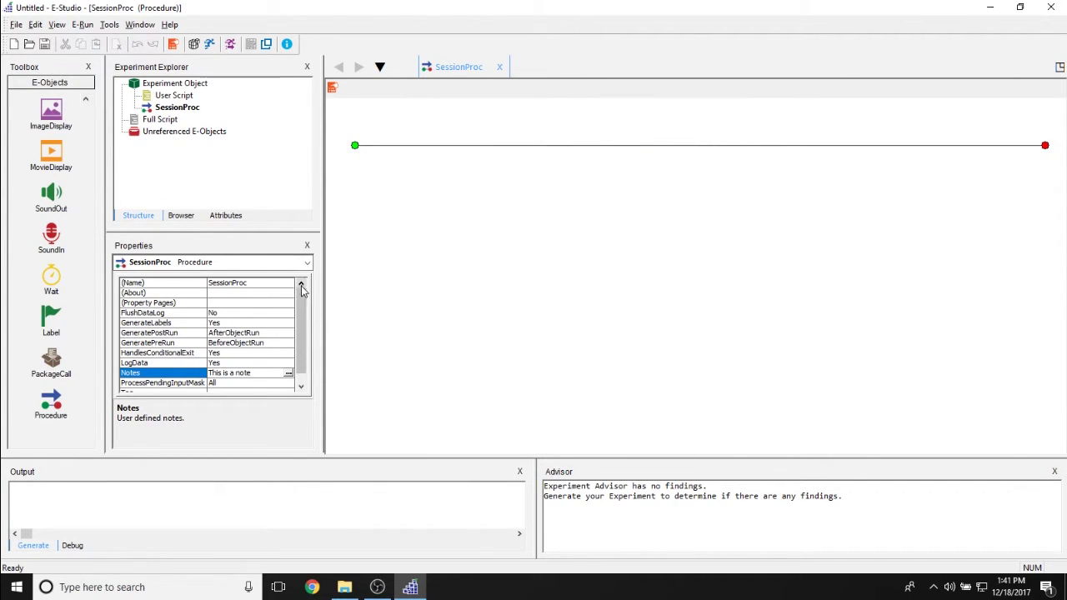
Step: Look over SessionProc's property list and close all open workspace windows
{"action": "left_click", "coordinate": [303, 337]}
{"action": "scroll", "coordinate": [303, 336], "scroll_direction": "up", "scroll_amount": 1}
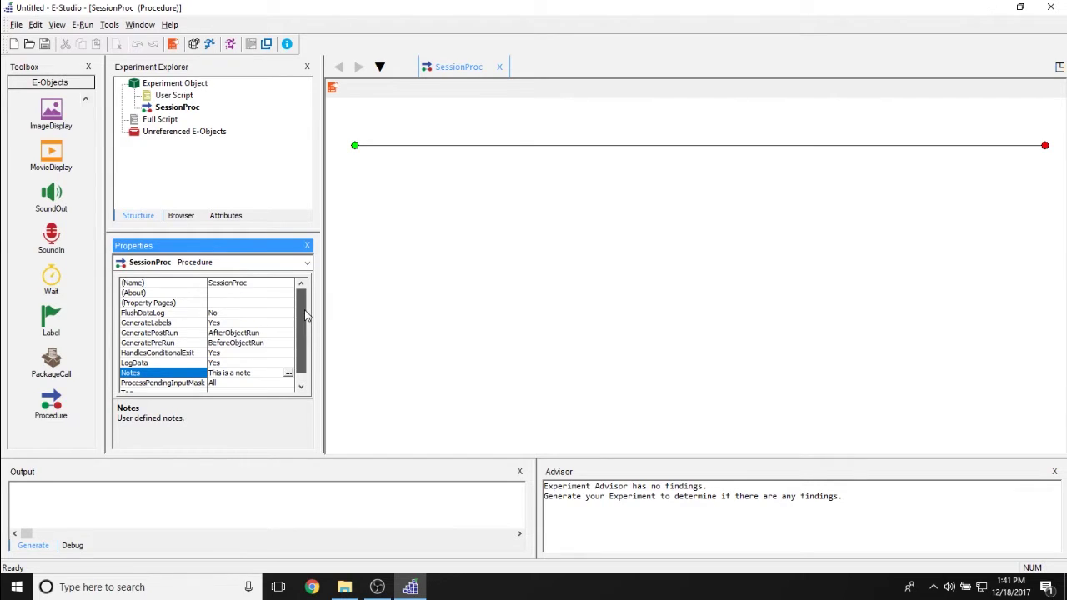
{"action": "left_click", "coordinate": [140, 24]}
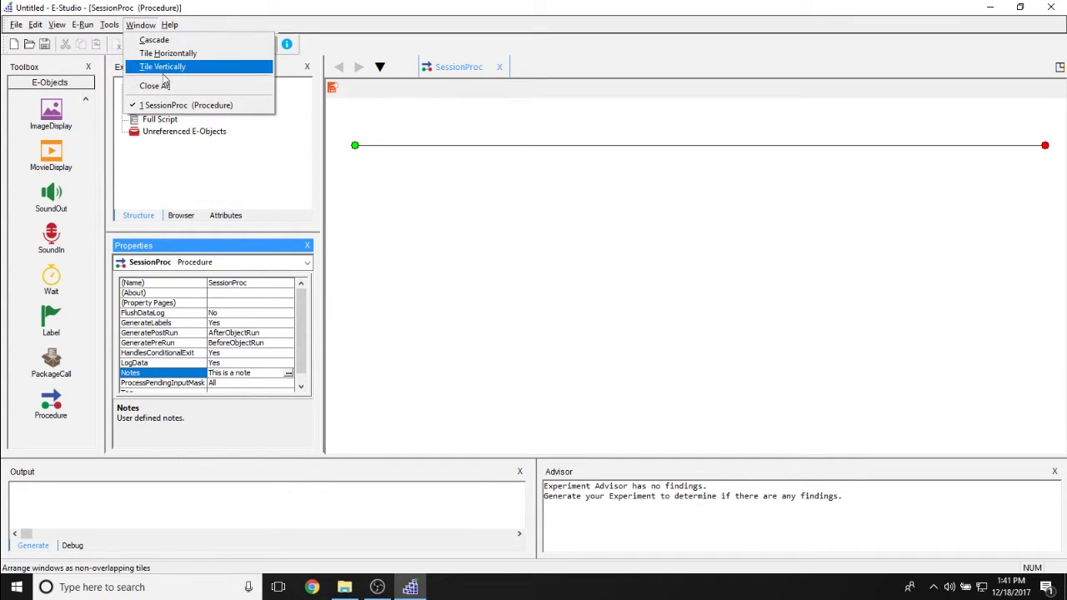
{"action": "left_click", "coordinate": [152, 84]}
Step: Open the default property settings for the Toolbox E-Objects
{"action": "left_click", "coordinate": [88, 105]}
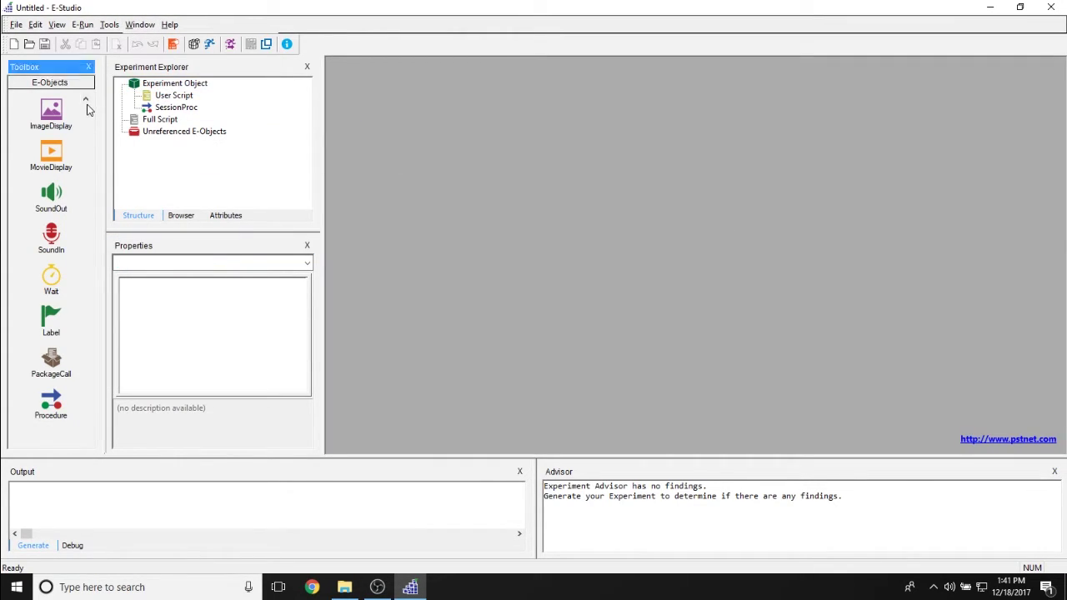
{"action": "scroll", "coordinate": [87, 100], "scroll_direction": "up", "scroll_amount": 4}
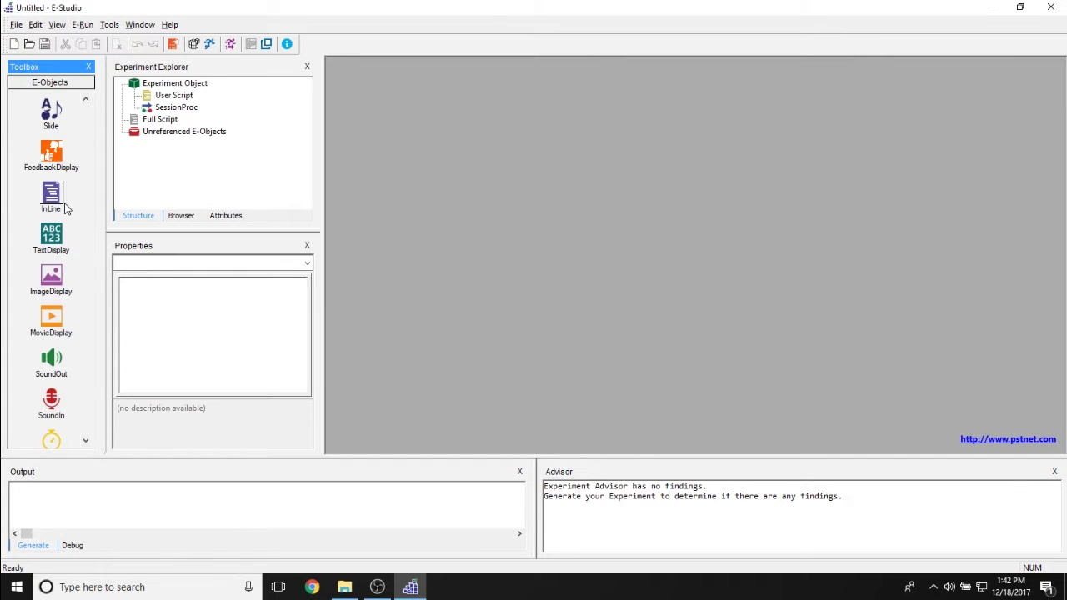
{"action": "left_click", "coordinate": [86, 99]}
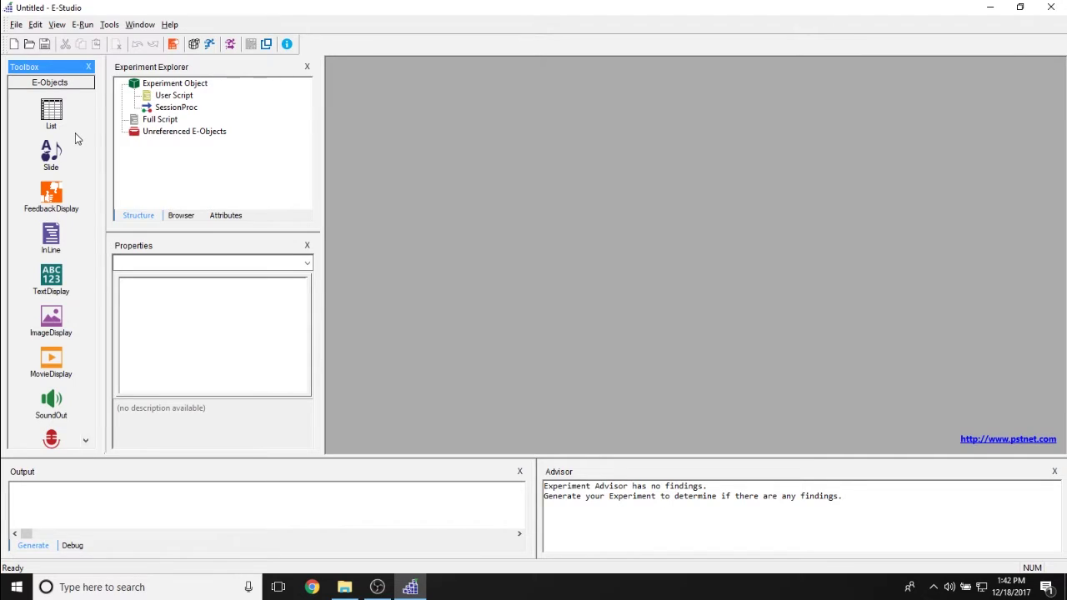
{"action": "right_click", "coordinate": [74, 133]}
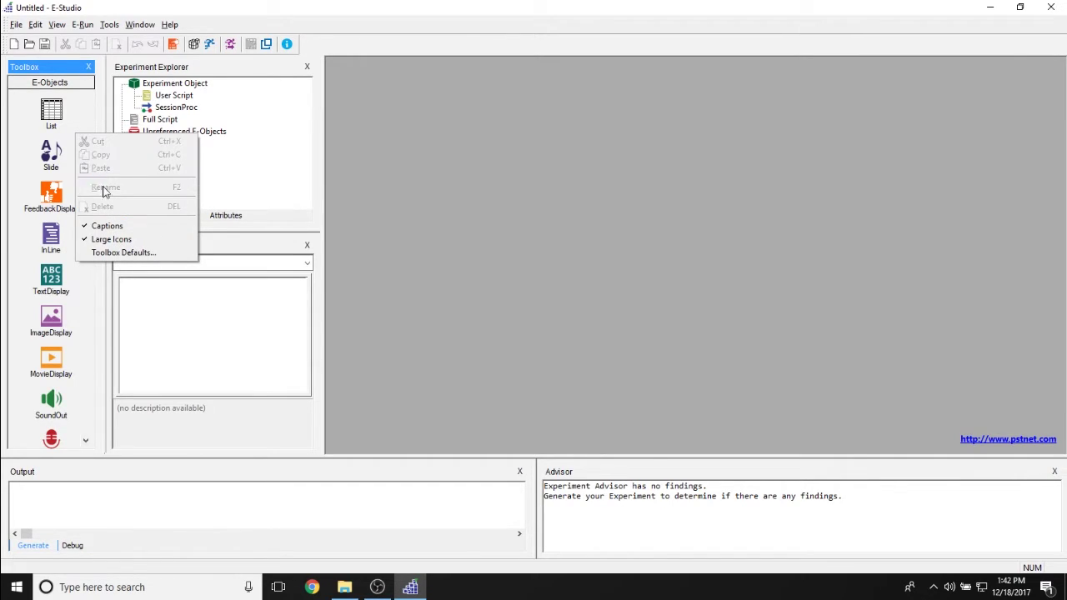
{"action": "left_click", "coordinate": [92, 253]}
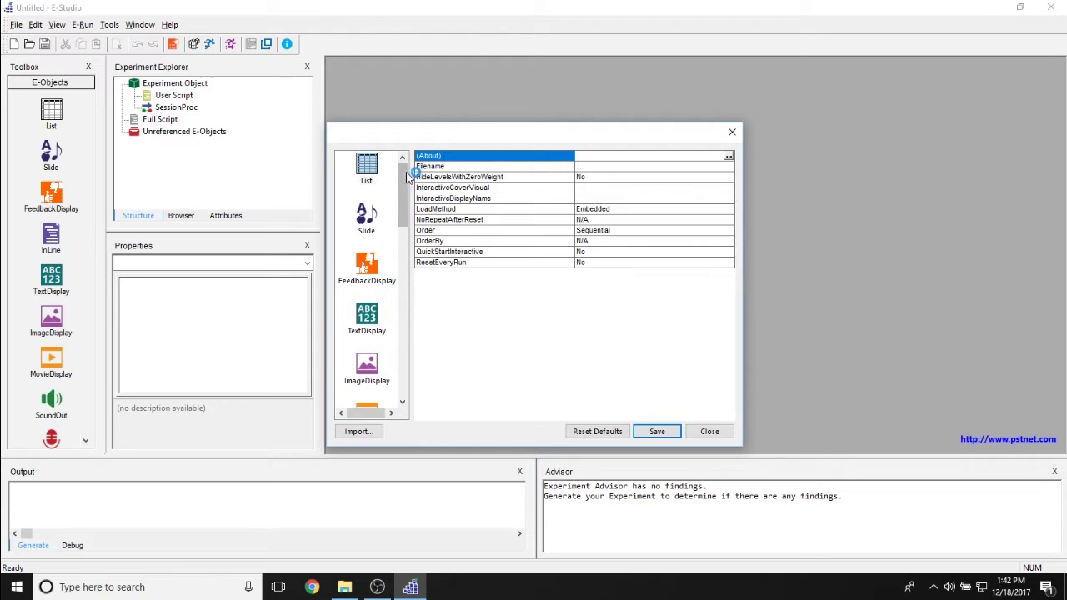
Step: Review the default properties of the Slide, FeedbackDisplay and TextDisplay E-Objects
{"action": "mouse_move", "coordinate": [407, 173]}
{"action": "left_mouse_down"}
{"action": "mouse_move", "coordinate": [402, 329]}
{"action": "mouse_move", "coordinate": [421, 172]}
{"action": "left_mouse_up"}
{"action": "left_click", "coordinate": [388, 221]}
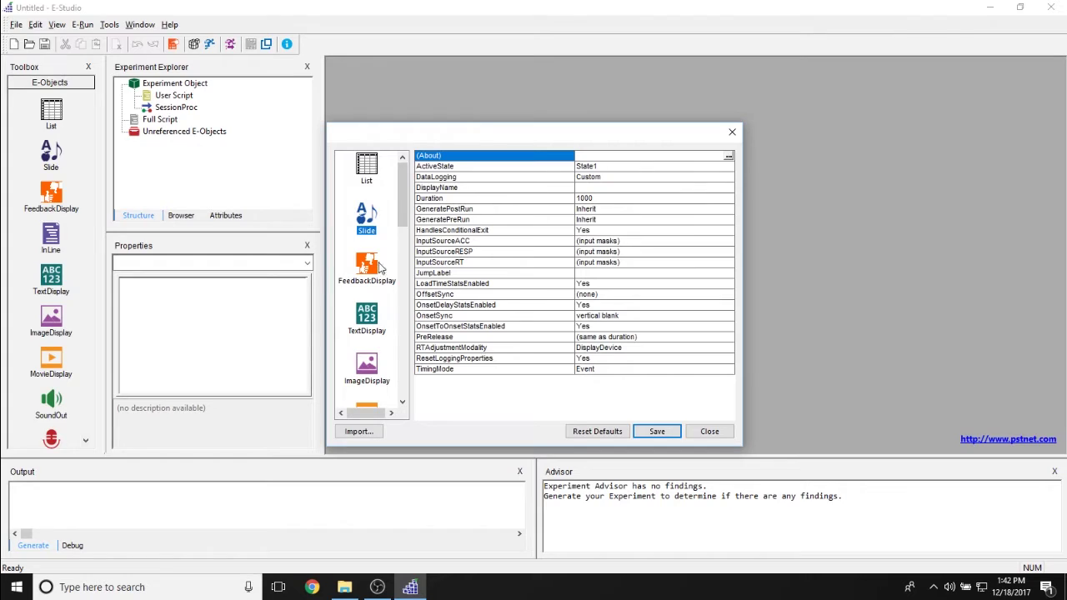
{"action": "left_click", "coordinate": [376, 267]}
{"action": "left_click", "coordinate": [363, 315]}
Step: Set the Slide object's default PreRelease to 1000 and save the Toolbox defaults
{"action": "left_click", "coordinate": [368, 236]}
{"action": "left_click", "coordinate": [586, 232]}
{"action": "left_click", "coordinate": [586, 233]}
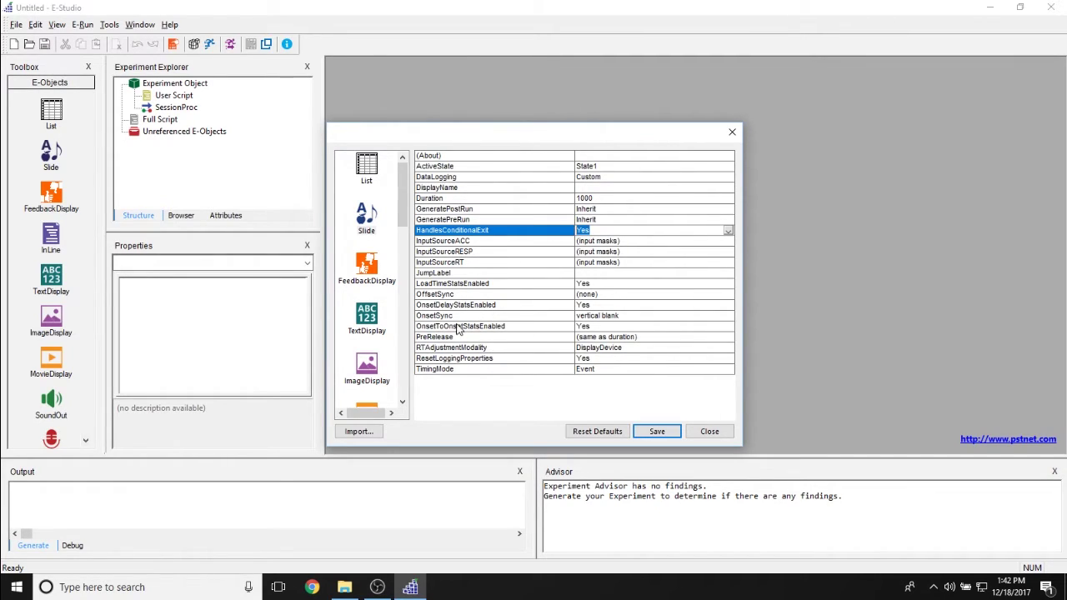
{"action": "left_click", "coordinate": [598, 340]}
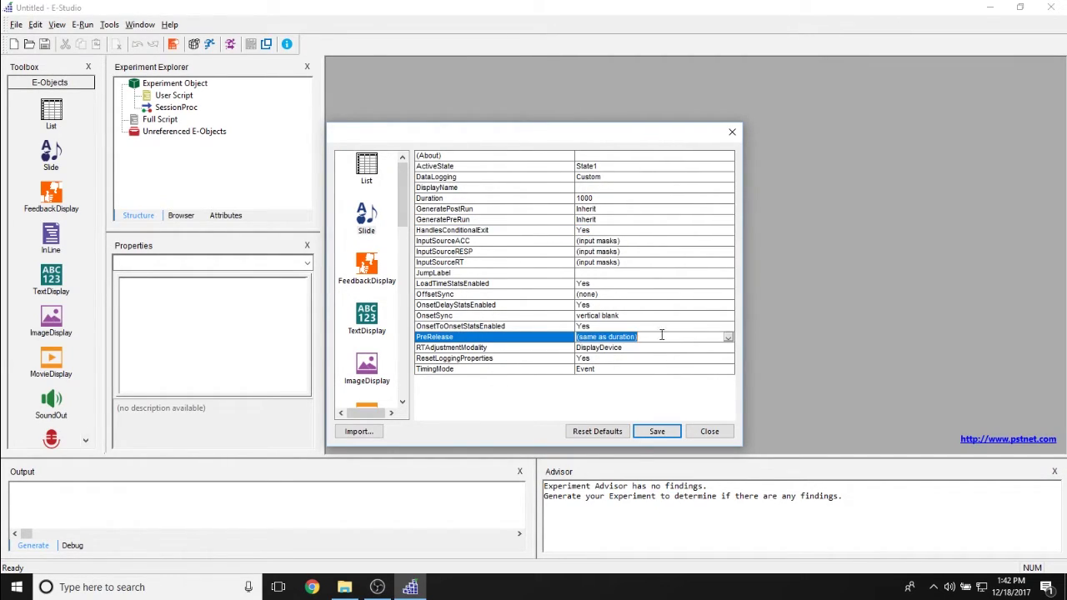
{"action": "type", "text": "1000"}
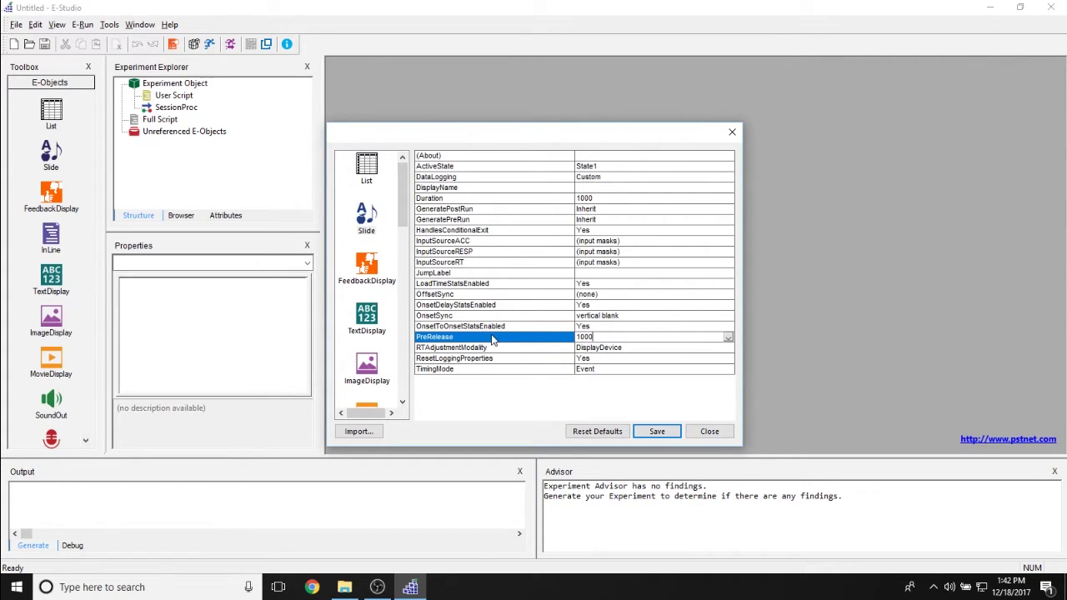
{"action": "left_click", "coordinate": [657, 432]}
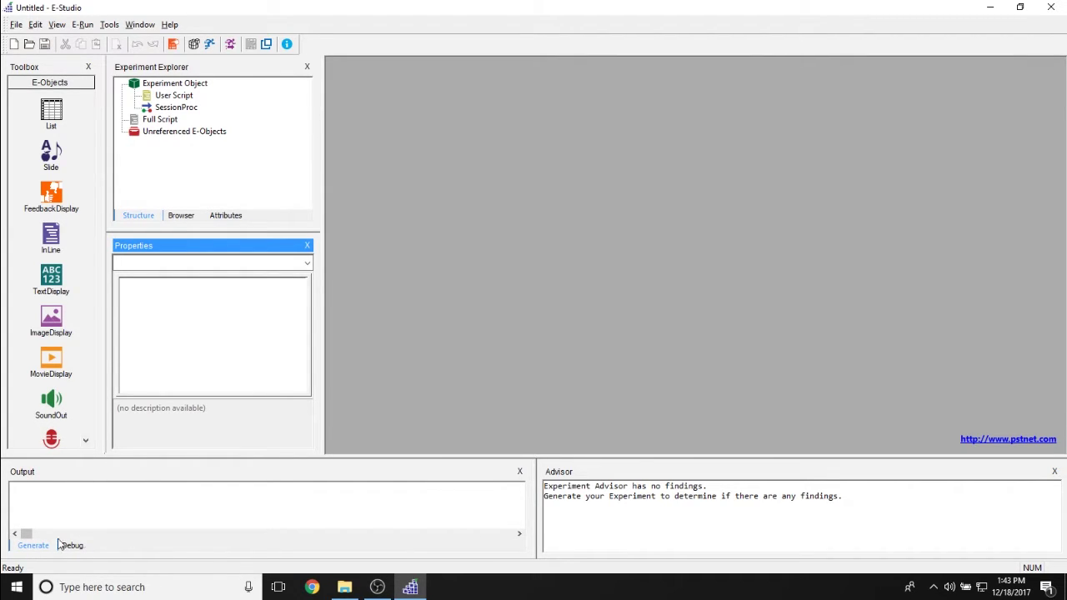
Step: View the Output window's Generate and Debug pages
{"action": "left_click", "coordinate": [32, 547]}
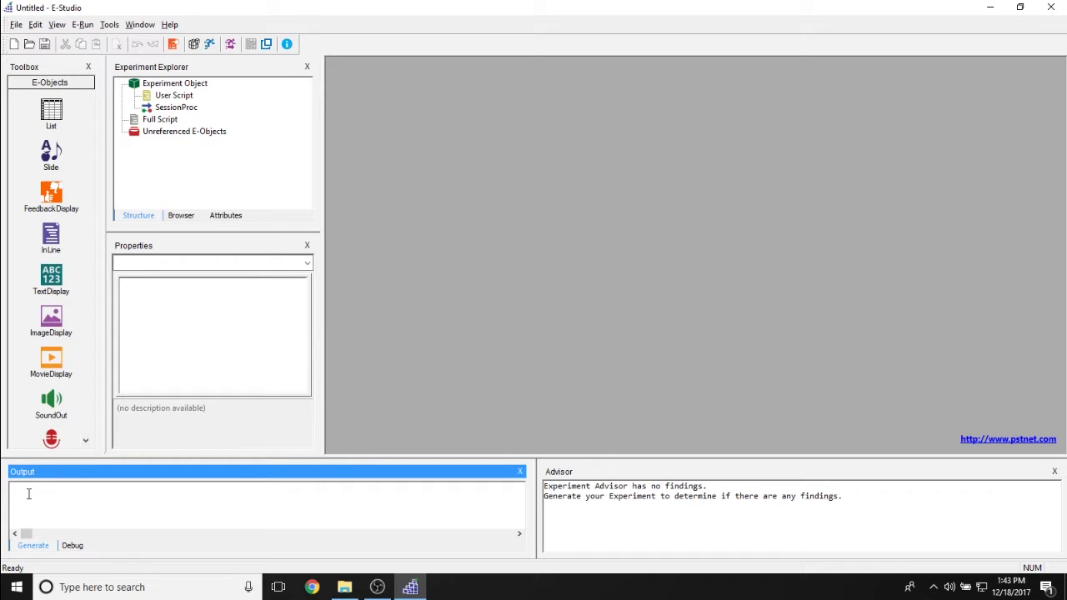
{"action": "left_click", "coordinate": [70, 546]}
Step: Review the Experiment Advisor report options and modules in the Experiment Object properties, accept them, and return to the Advisor window
{"action": "double_click", "coordinate": [160, 85]}
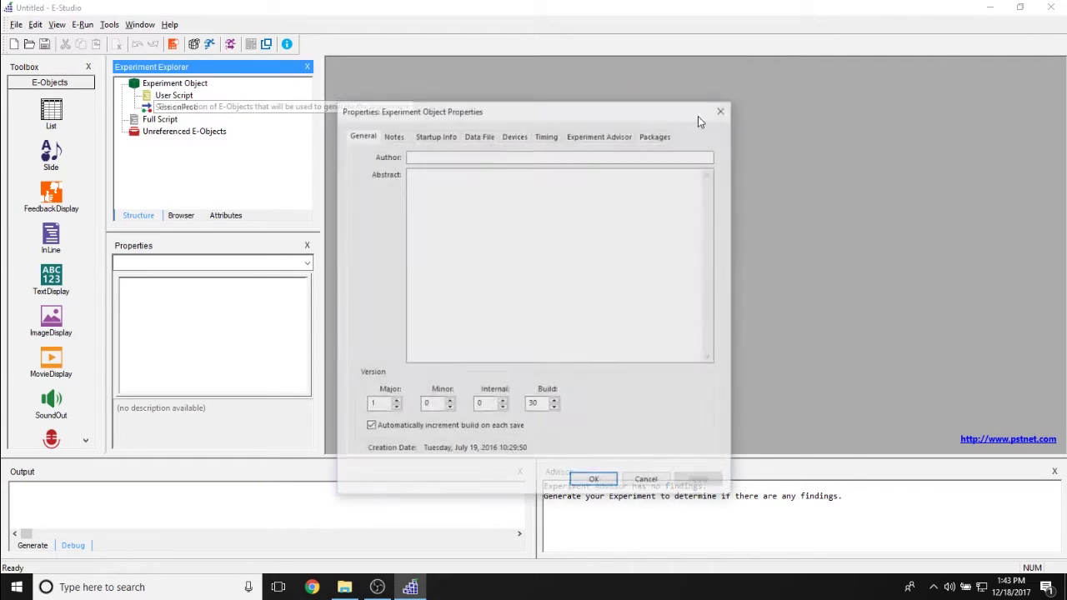
{"action": "left_click", "coordinate": [633, 137]}
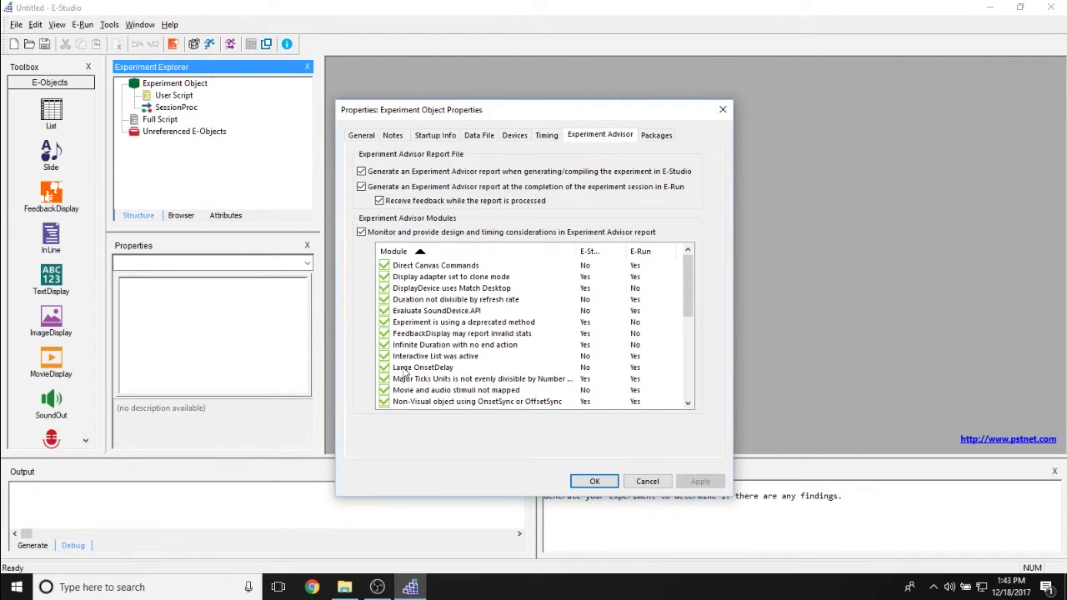
{"action": "left_click_drag", "start_coordinate": [688, 271], "coordinate": [690, 267]}
{"action": "mouse_move", "coordinate": [439, 293]}
{"action": "left_click", "coordinate": [596, 482]}
{"action": "left_click", "coordinate": [888, 502]}
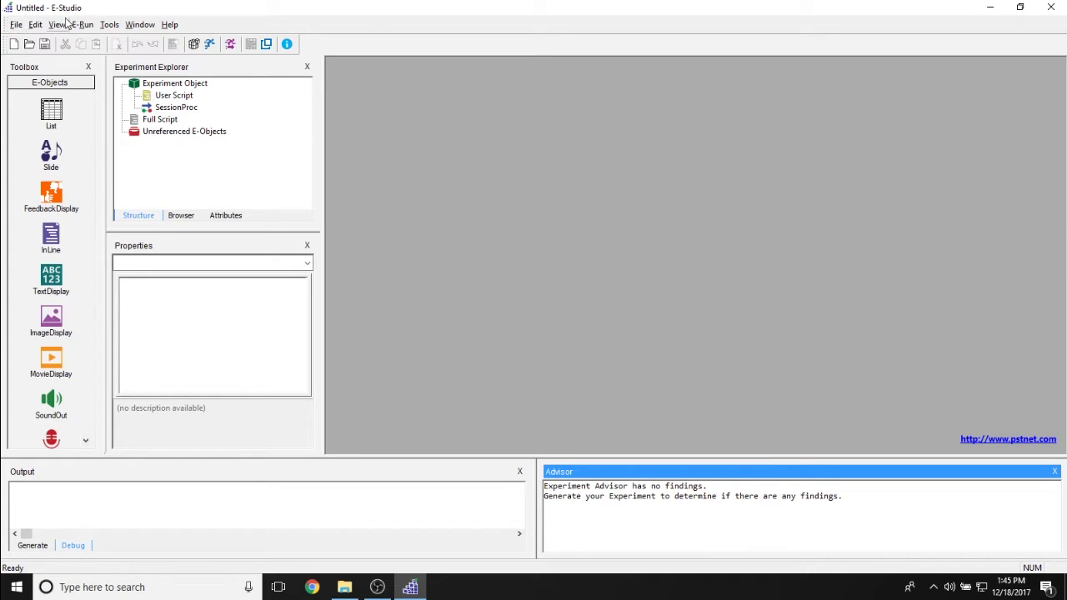
Step: Look through the file and editing commands, open property Find and Replace, and place its dialog over the upper workspace
{"action": "left_click", "coordinate": [16, 25]}
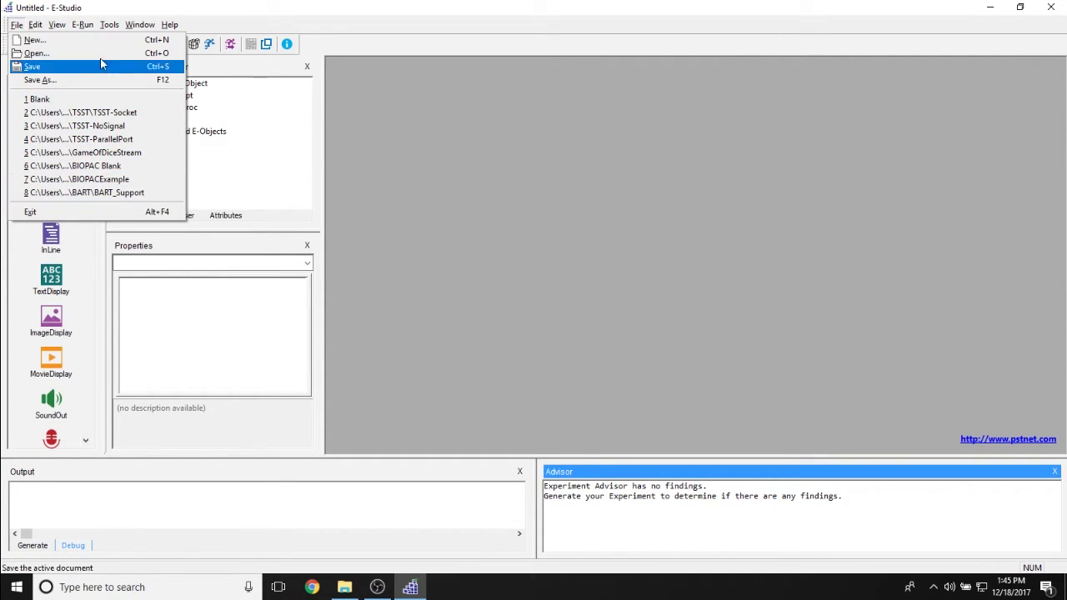
{"action": "mouse_move", "coordinate": [36, 28]}
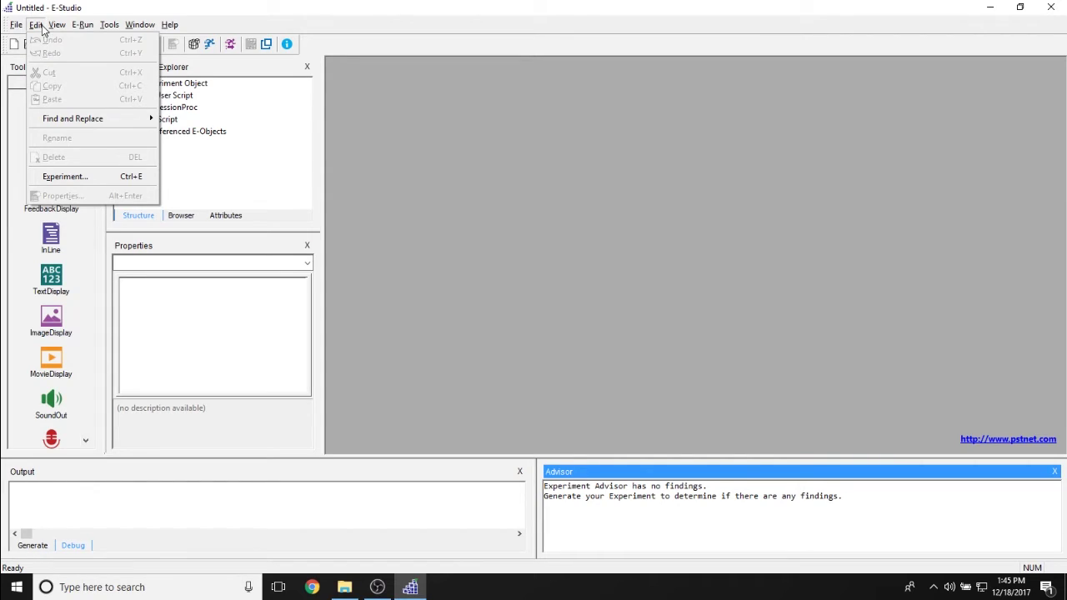
{"action": "mouse_move", "coordinate": [49, 119]}
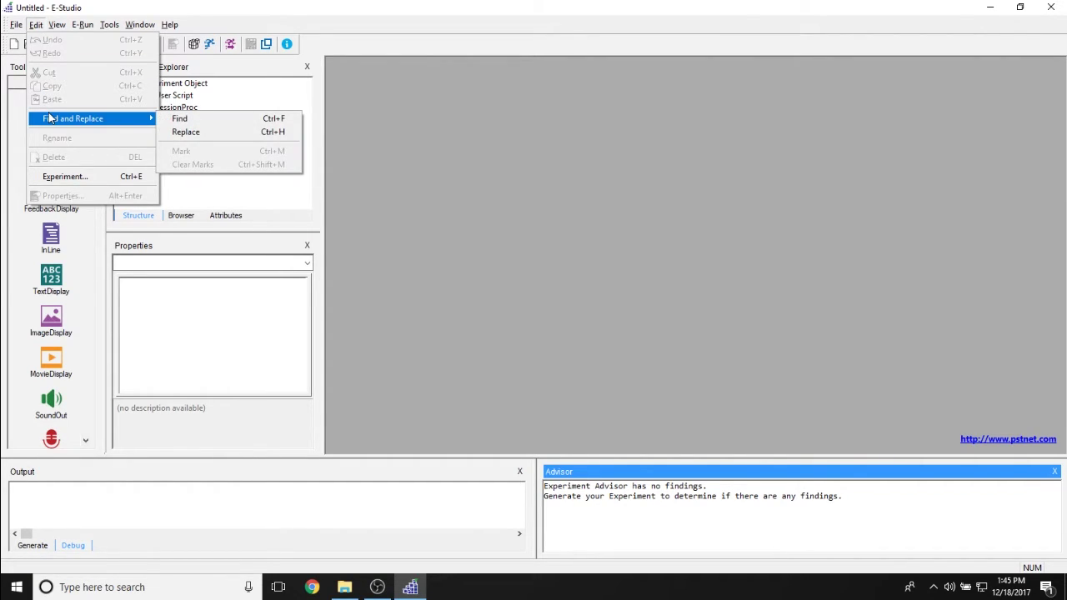
{"action": "left_click", "coordinate": [192, 121]}
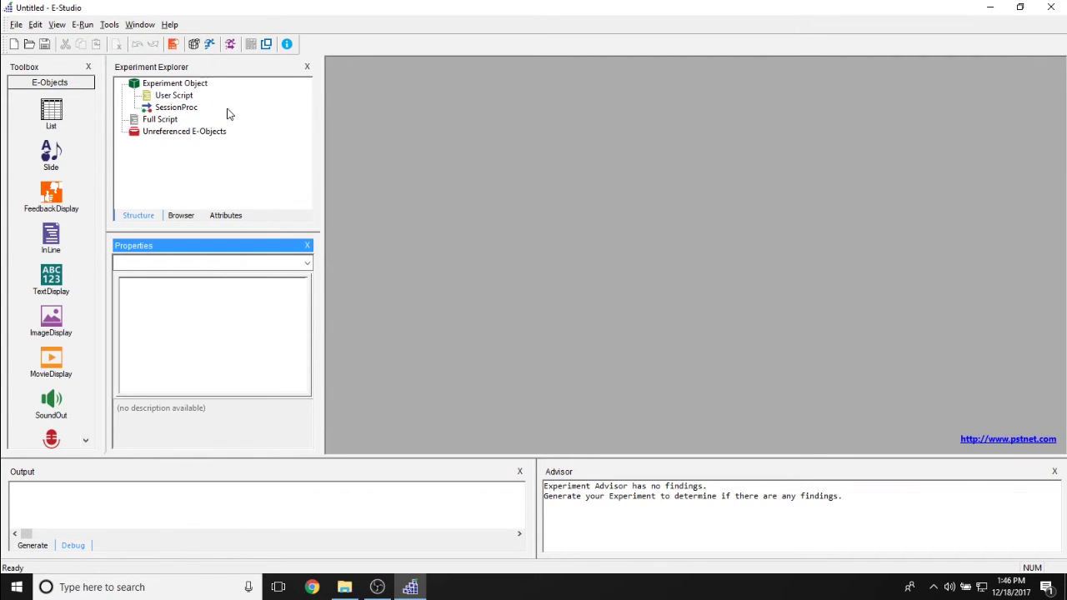
{"action": "left_click_drag", "start_coordinate": [572, 317], "coordinate": [650, 150]}
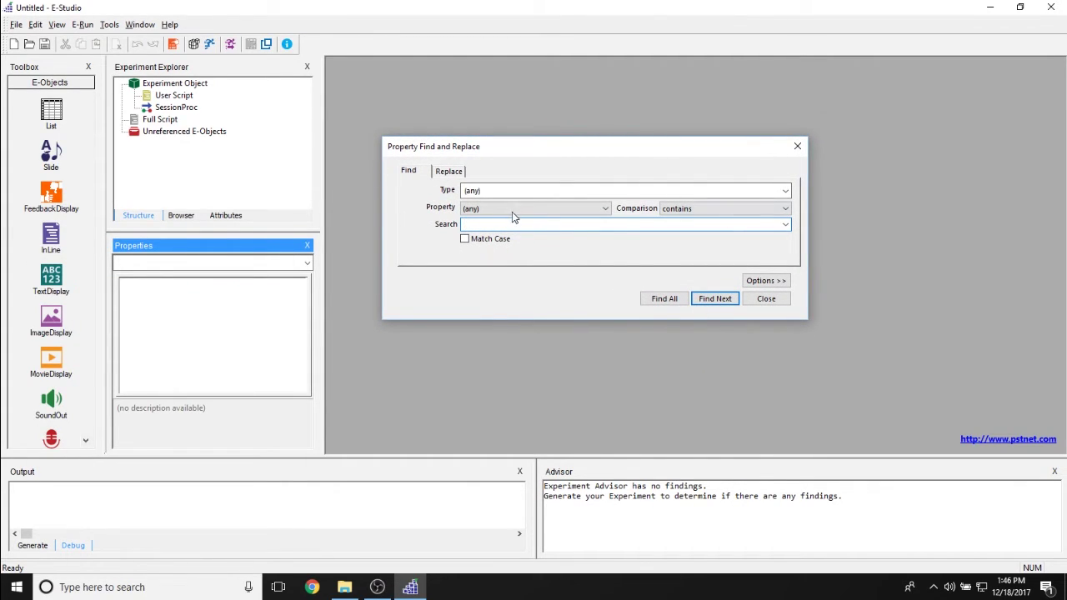
Step: Limit the property search to the Slide object type and examine which Slide properties can be searched
{"action": "left_click", "coordinate": [784, 191]}
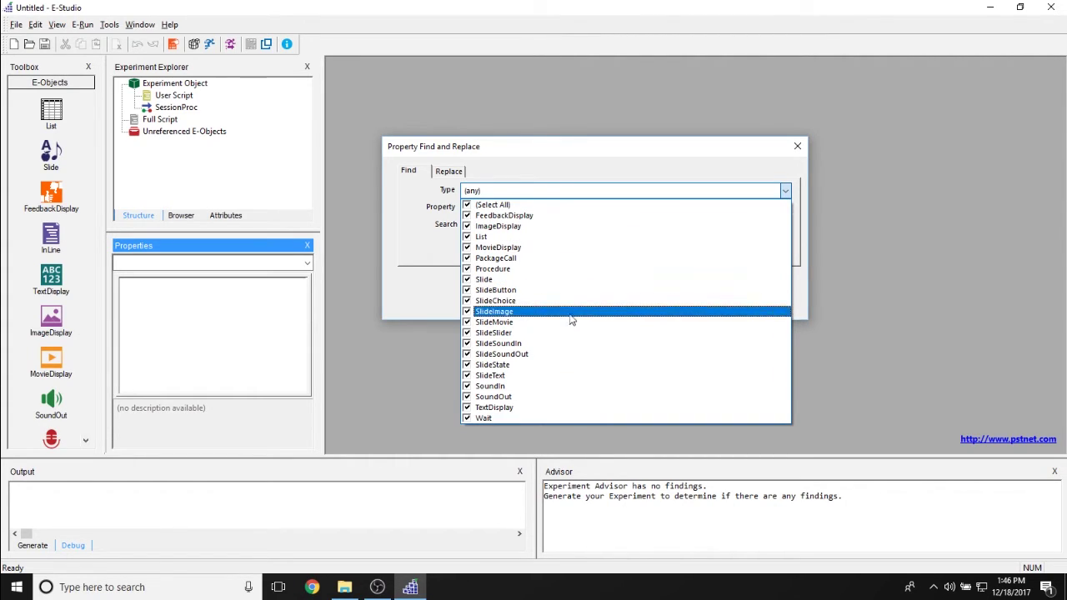
{"action": "left_click", "coordinate": [467, 204]}
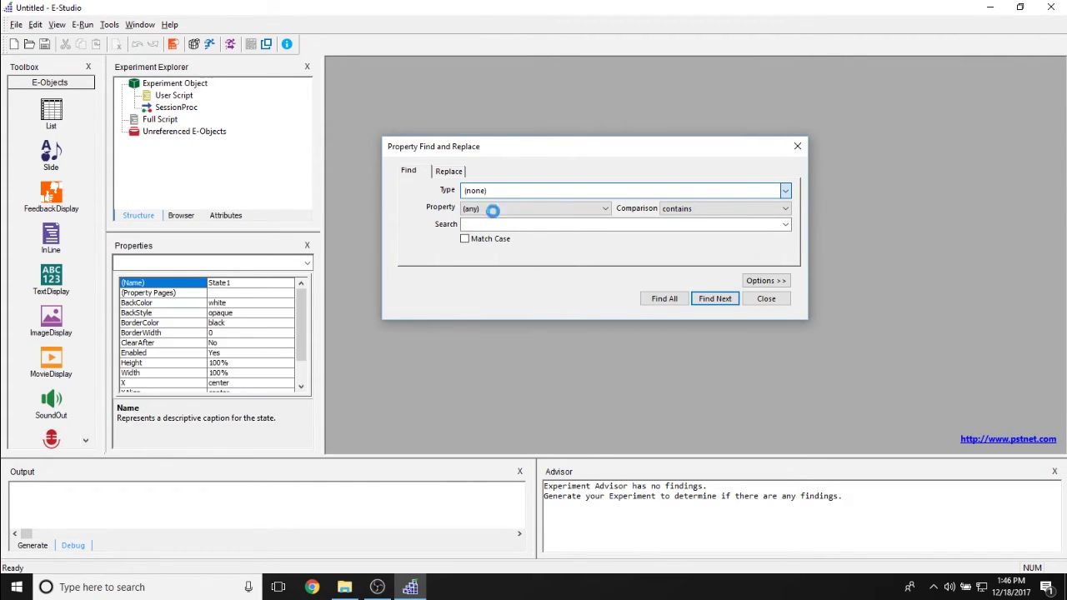
{"action": "left_click", "coordinate": [607, 209]}
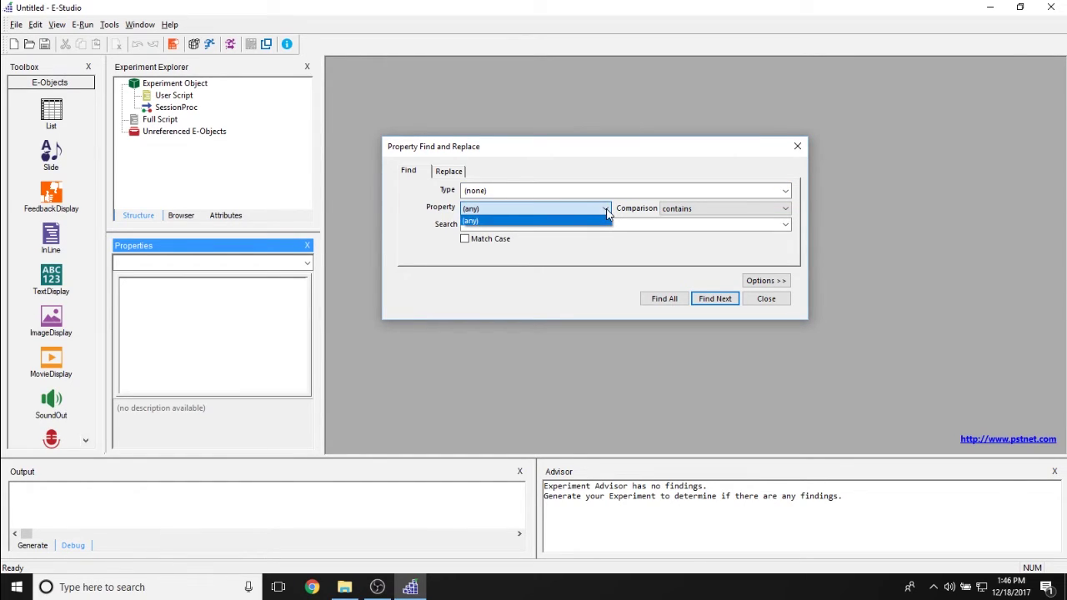
{"action": "left_click", "coordinate": [623, 209]}
{"action": "left_click", "coordinate": [785, 192]}
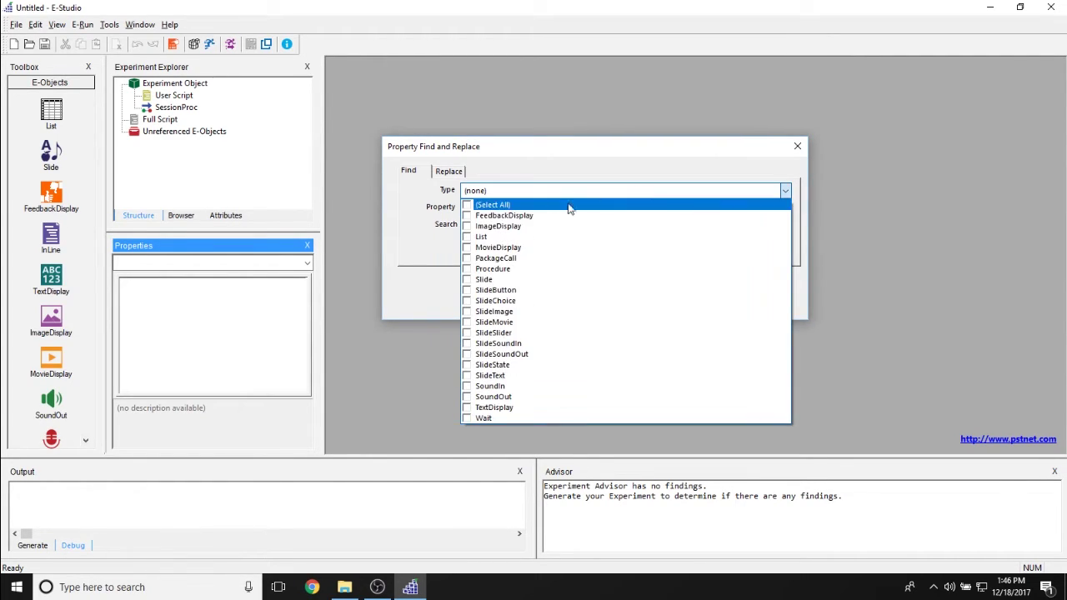
{"action": "left_click", "coordinate": [500, 279]}
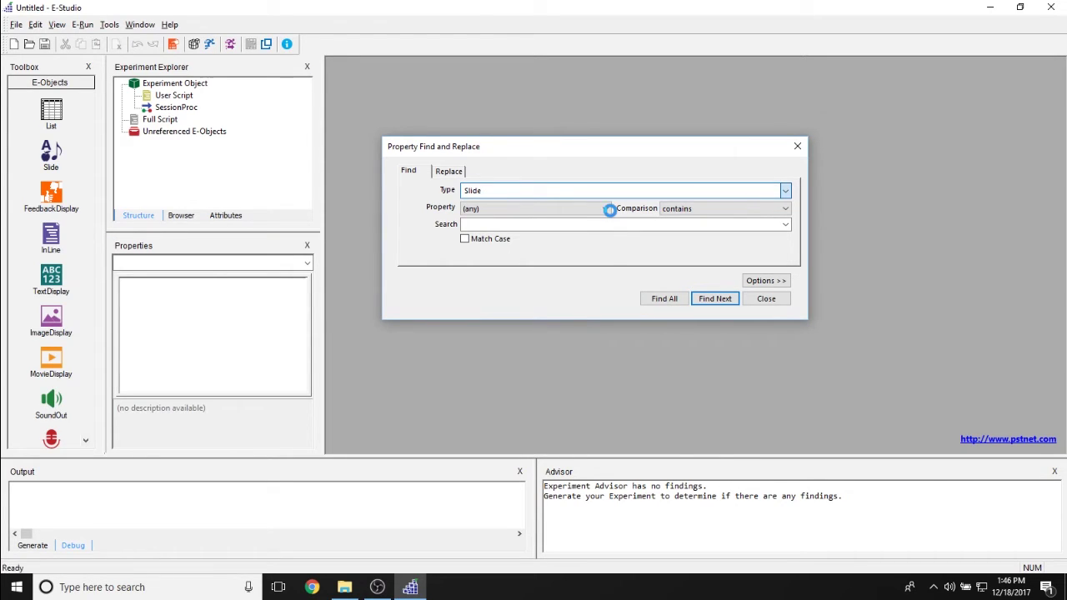
{"action": "left_click", "coordinate": [607, 209]}
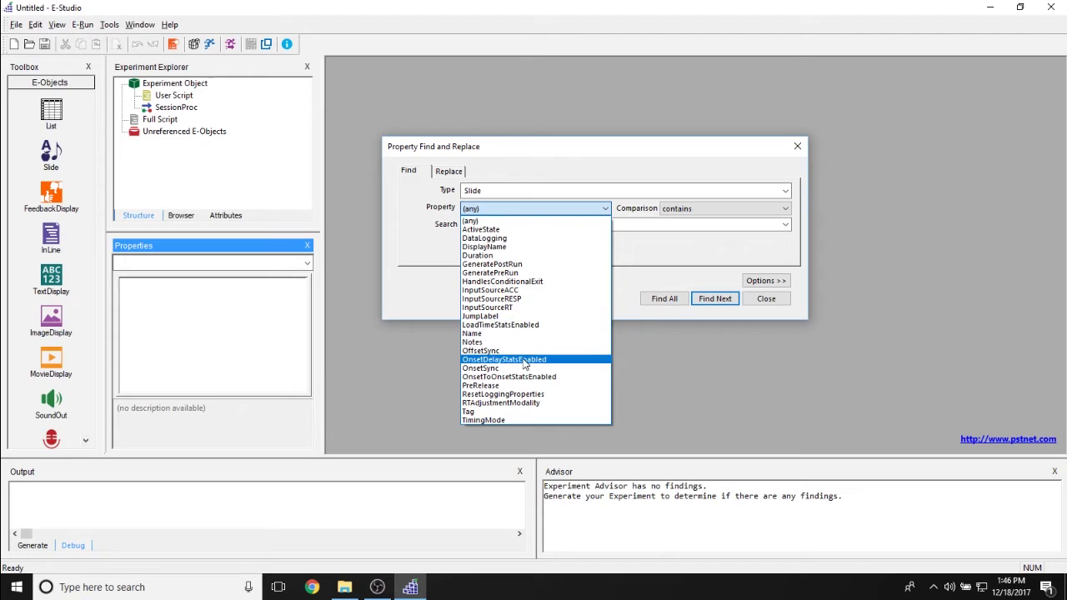
{"action": "left_click", "coordinate": [713, 277]}
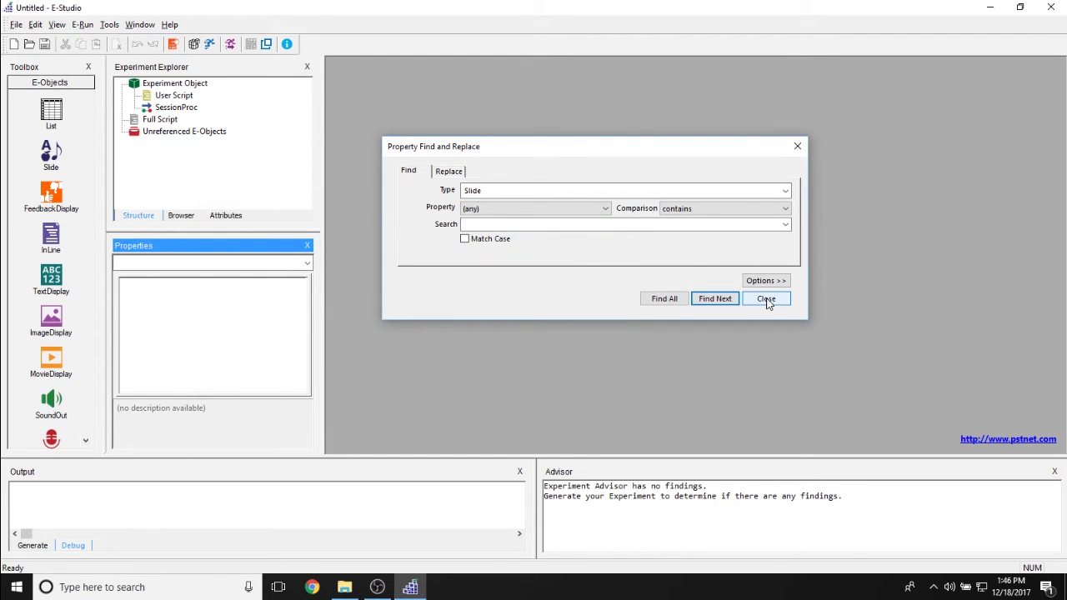
Step: View the Replace options for object properties, close the find and replace dialog, and return to the Experiment Explorer
{"action": "left_click", "coordinate": [448, 171]}
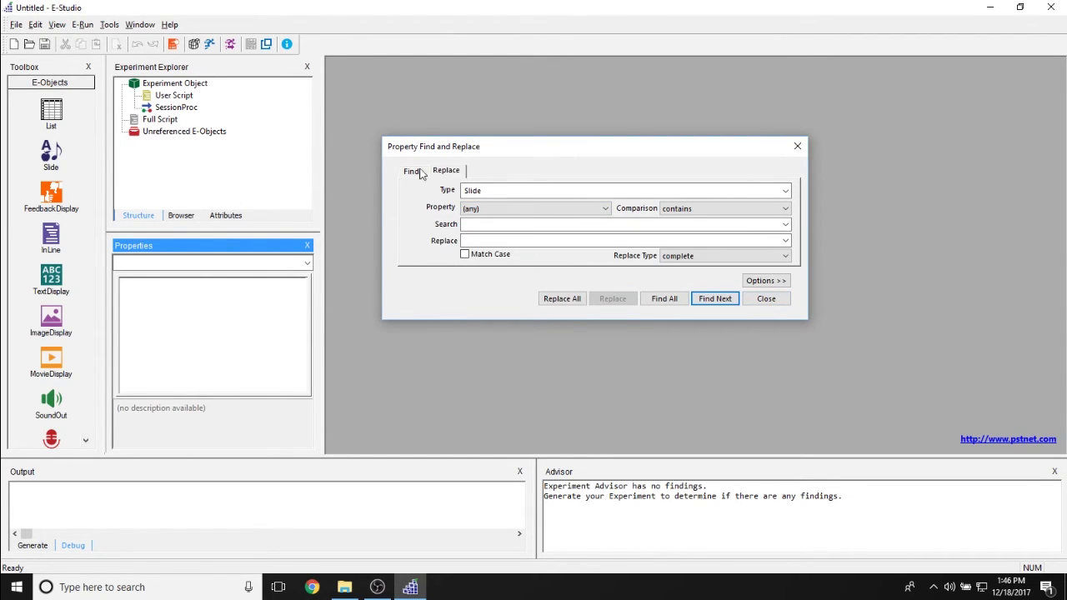
{"action": "left_click_drag", "start_coordinate": [556, 149], "coordinate": [568, 138]}
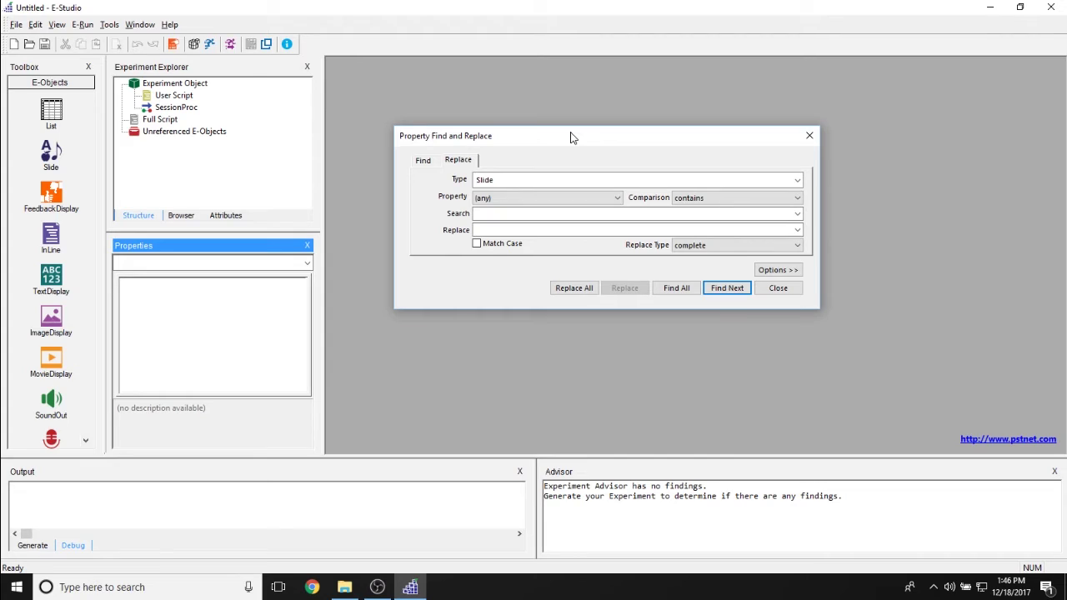
{"action": "left_click", "coordinate": [777, 289]}
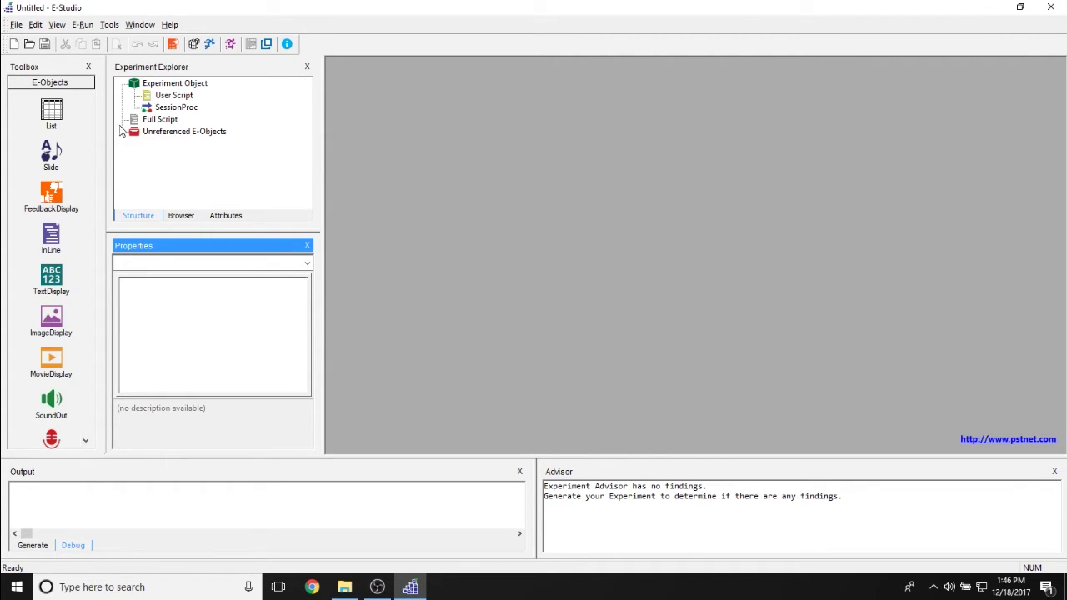
{"action": "left_click", "coordinate": [240, 196]}
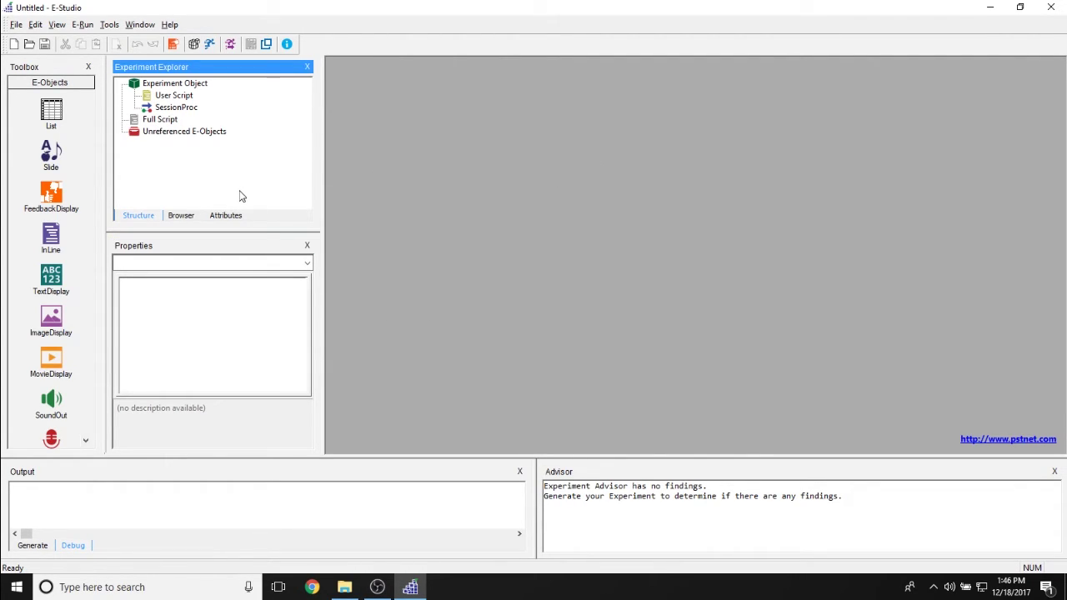
Step: Hide the Experiment Explorer and Properties windows and check the remaining window visibility options
{"action": "left_click", "coordinate": [57, 25]}
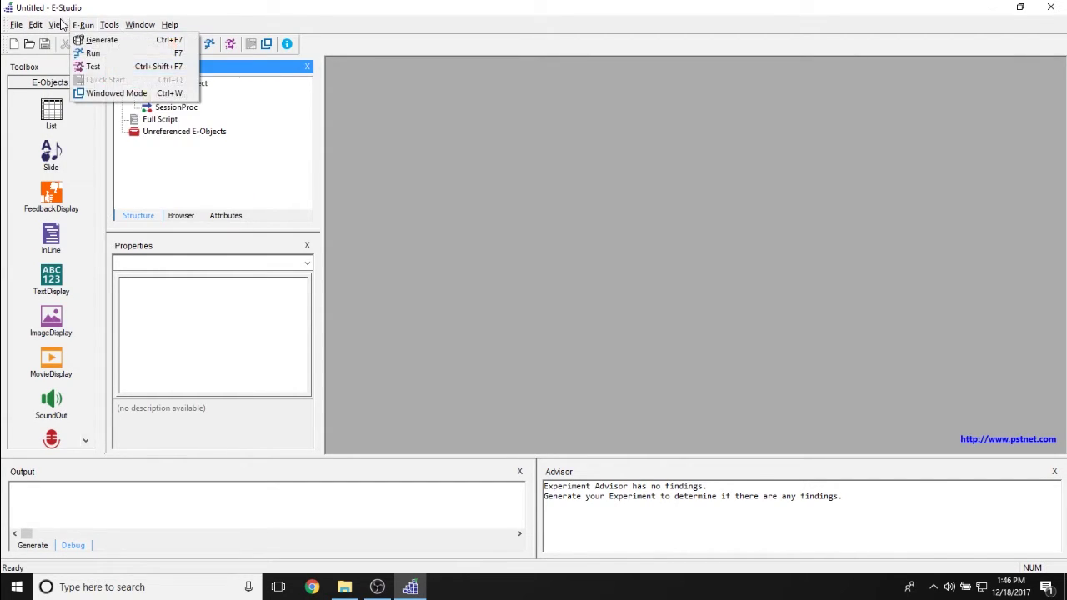
{"action": "mouse_move", "coordinate": [58, 25]}
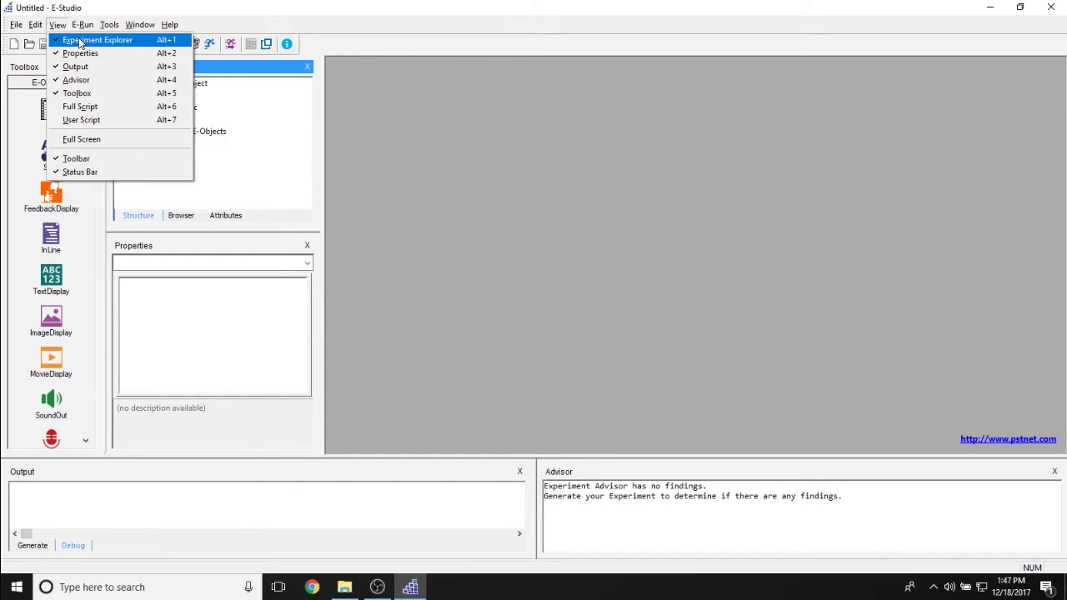
{"action": "left_click", "coordinate": [79, 40]}
{"action": "left_click", "coordinate": [56, 25]}
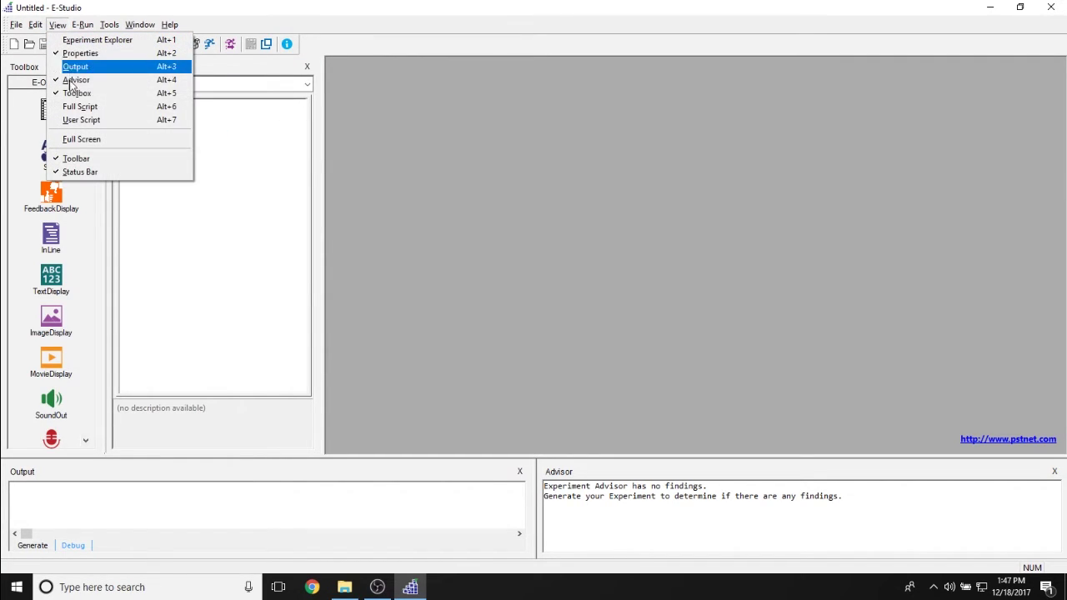
{"action": "left_click", "coordinate": [79, 52]}
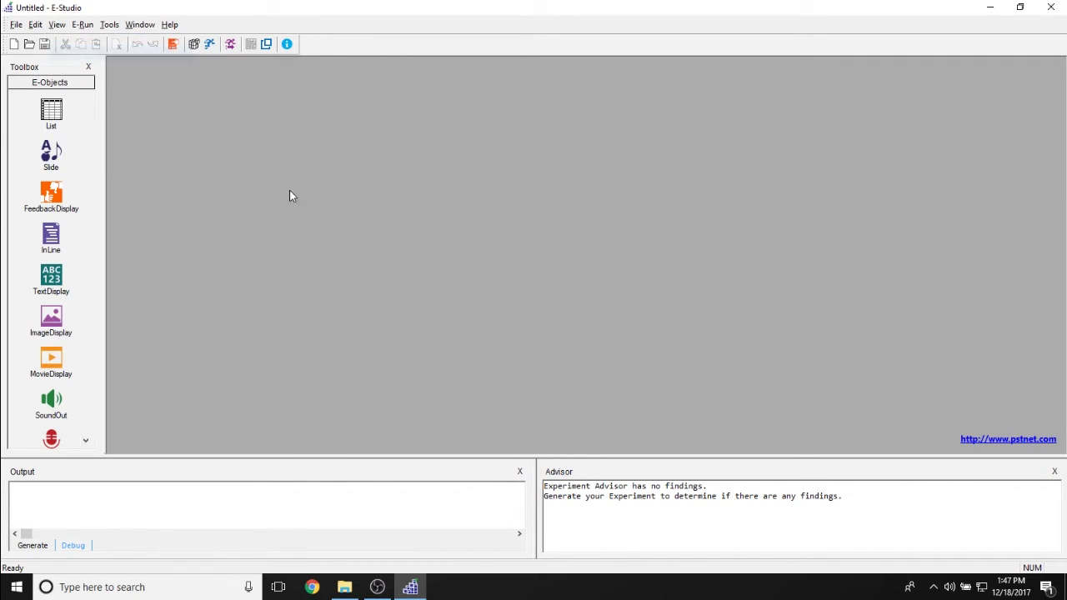
{"action": "left_click", "coordinate": [61, 25]}
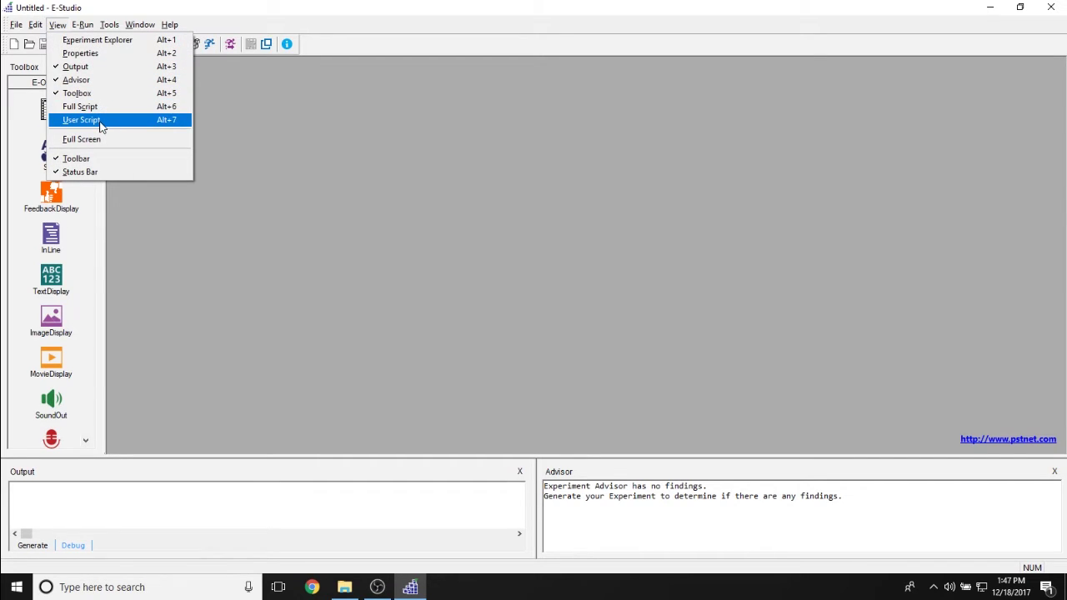
{"action": "left_click", "coordinate": [247, 146]}
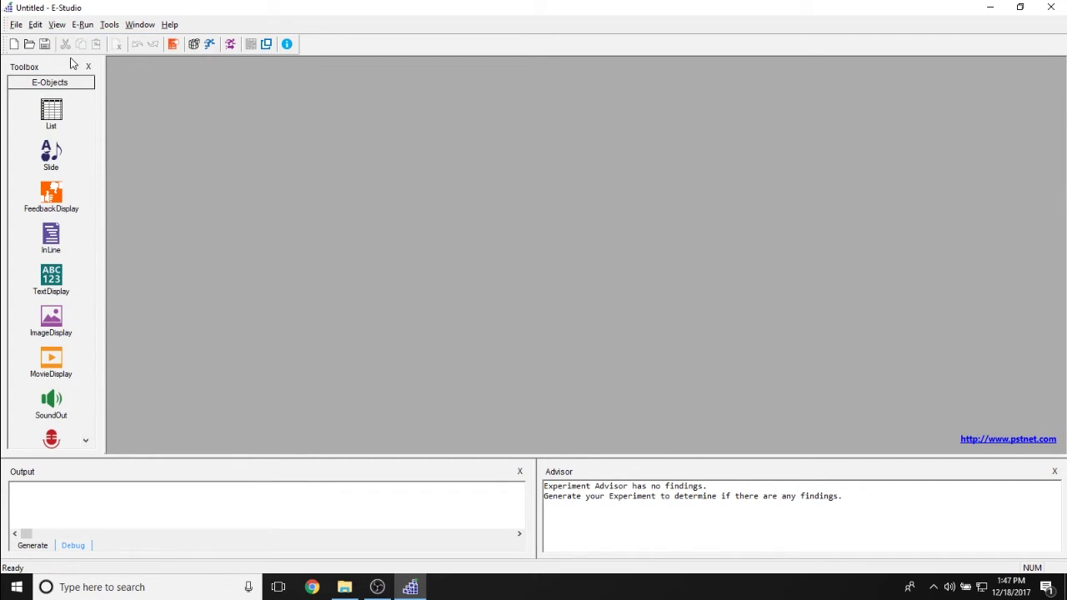
Step: Show the Experiment Explorer and Properties windows again and enlarge the Experiment Explorer to about half of the shared column
{"action": "left_click", "coordinate": [57, 25]}
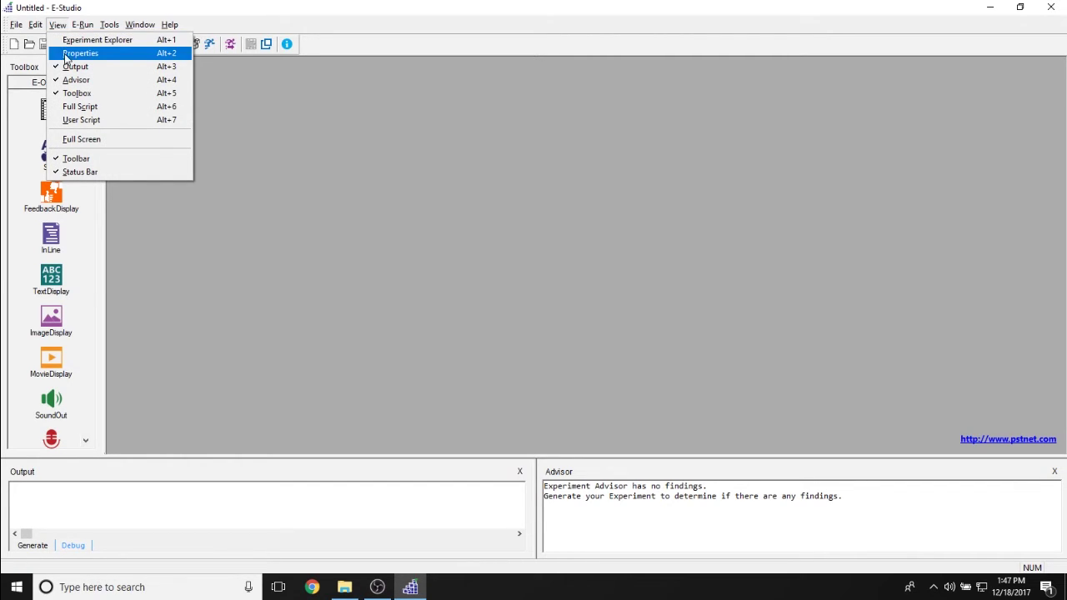
{"action": "left_click", "coordinate": [75, 40]}
{"action": "left_click", "coordinate": [58, 25]}
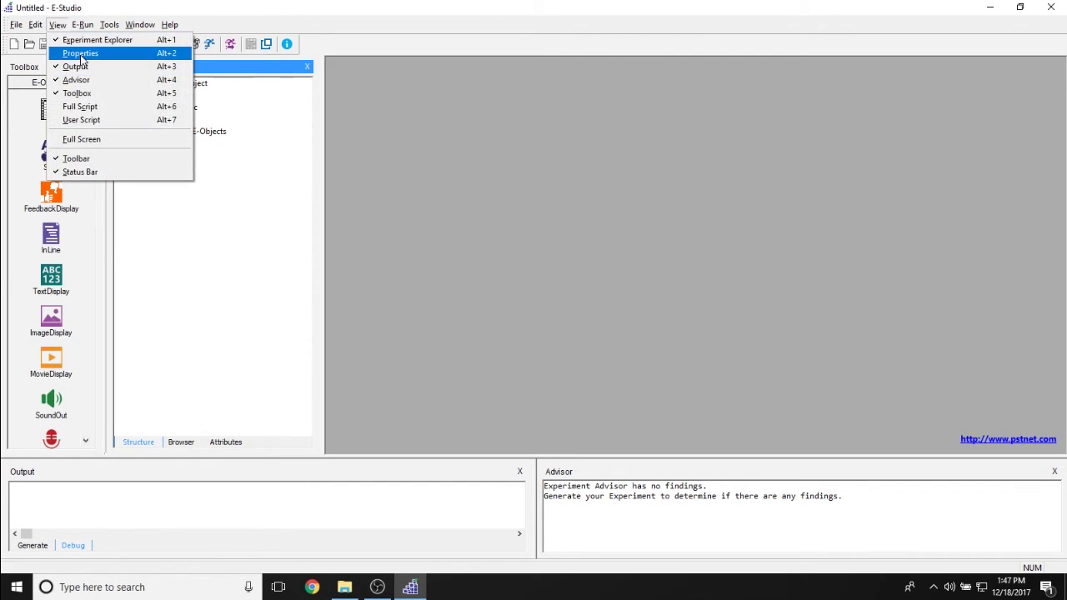
{"action": "left_click", "coordinate": [80, 55]}
{"action": "left_click", "coordinate": [58, 25]}
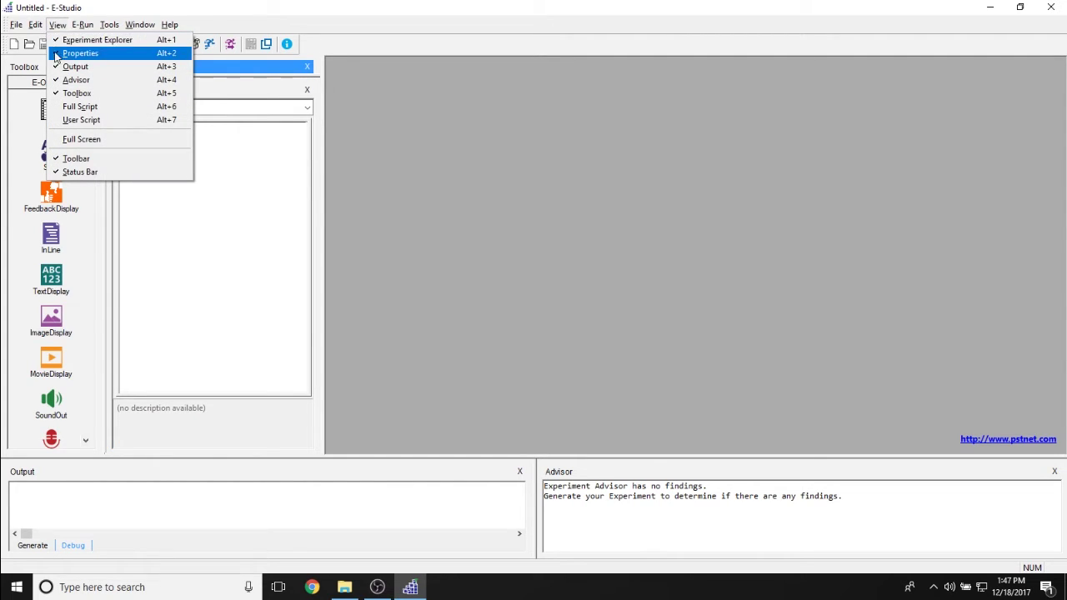
{"action": "left_click", "coordinate": [258, 131]}
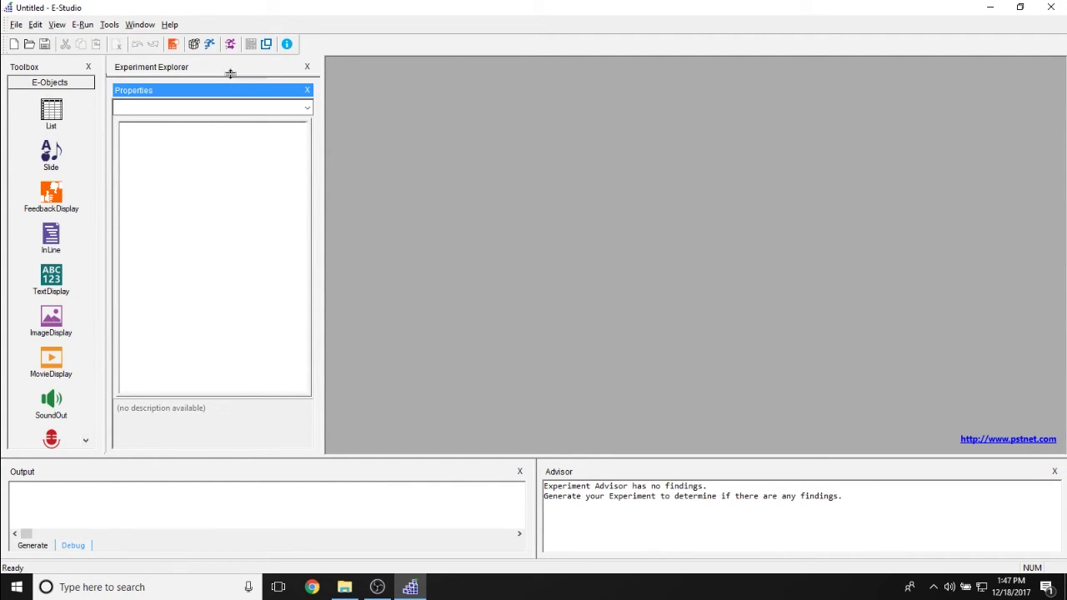
{"action": "left_click_drag", "start_coordinate": [231, 72], "coordinate": [242, 241]}
Step: Look through the E-Run commands and the list of available E-Prime tools and utilities
{"action": "left_click", "coordinate": [83, 25]}
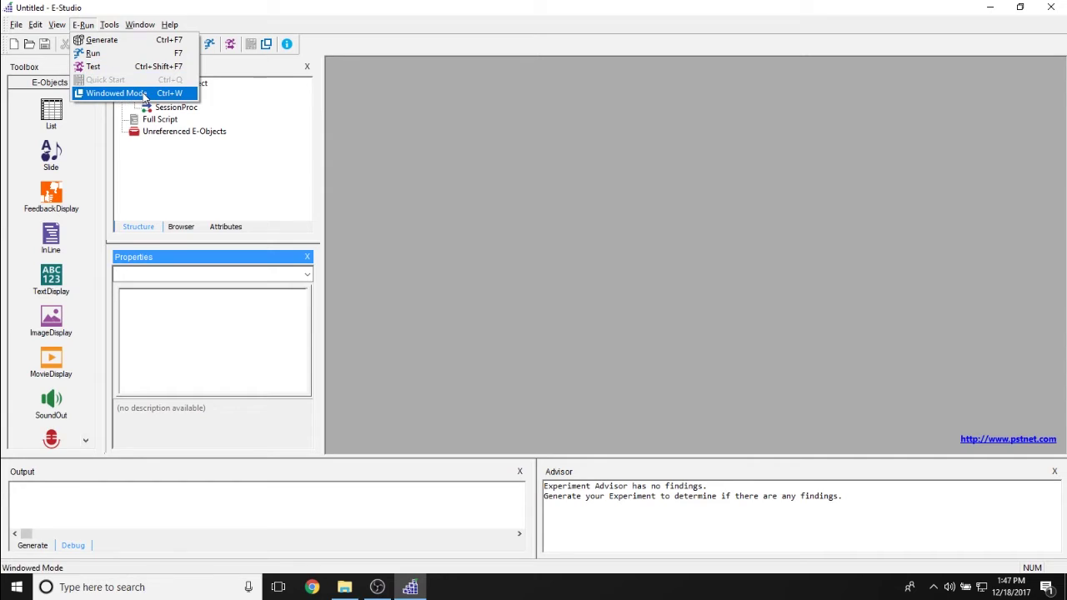
{"action": "key", "text": "Right"}
{"action": "key", "text": "Right"}
{"action": "key", "text": "Right"}
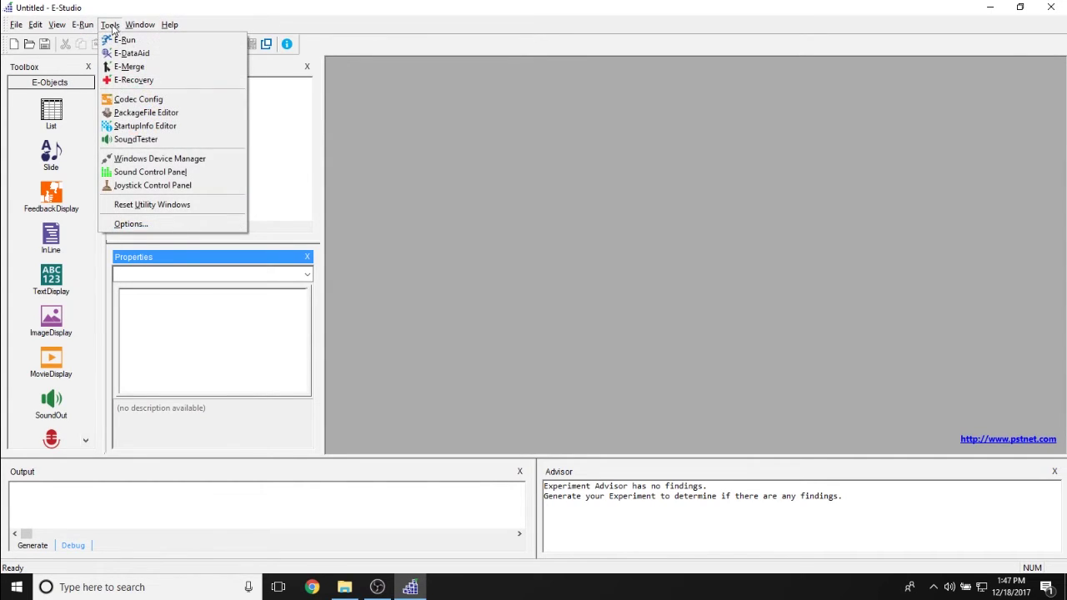
{"action": "mouse_move", "coordinate": [84, 25]}
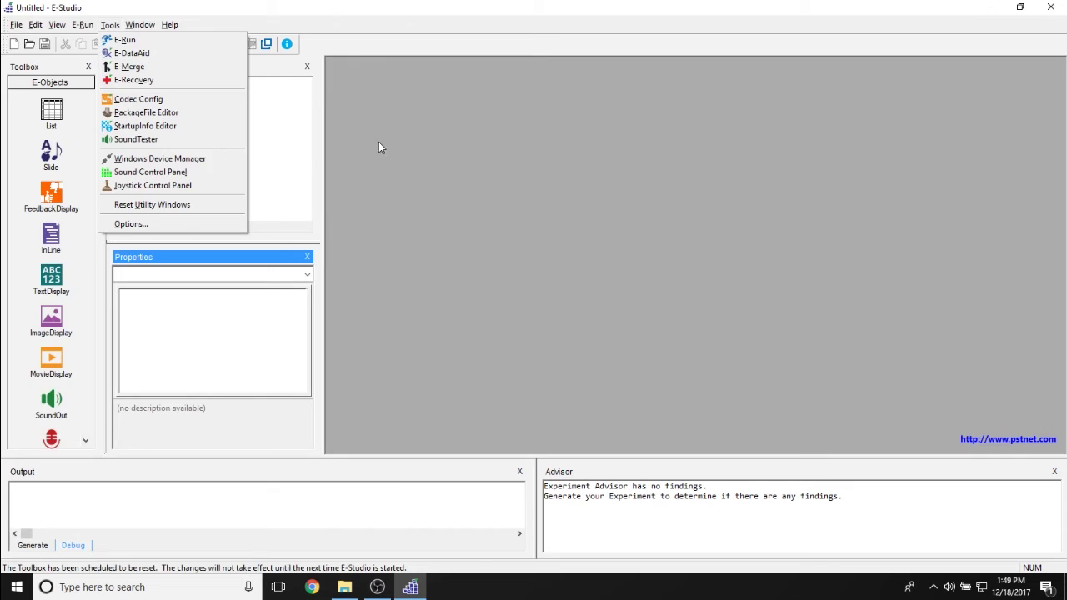
Step: Open the E-Studio Options at the General settings and place the dialog over the upper workspace
{"action": "left_click", "coordinate": [144, 224]}
{"action": "left_click_drag", "start_coordinate": [380, 63], "coordinate": [465, 57]}
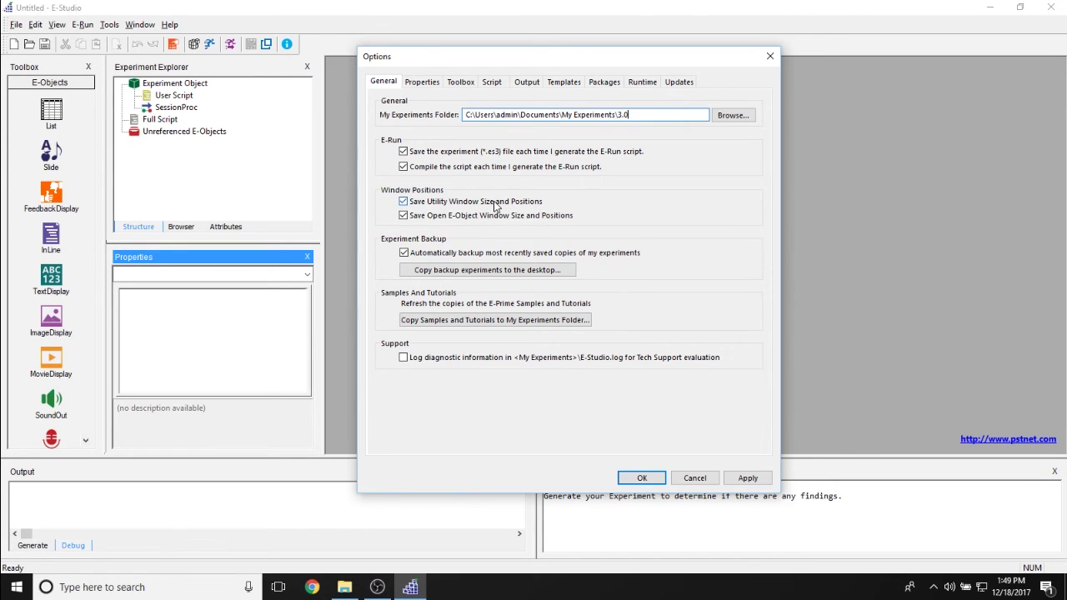
{"action": "left_click_drag", "start_coordinate": [554, 69], "coordinate": [539, 43]}
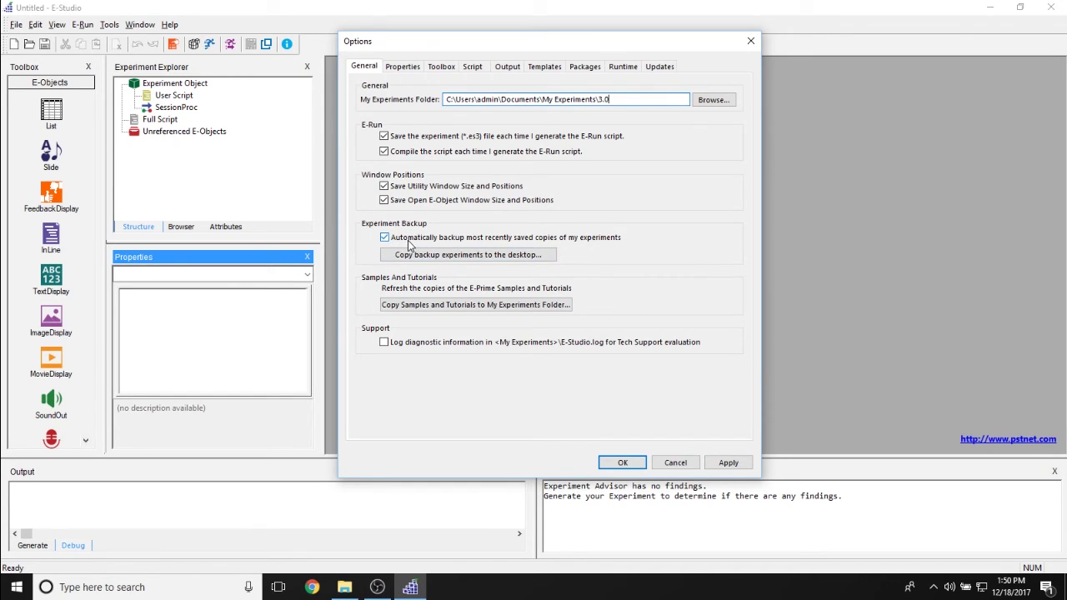
Step: Switch automatic experiment backup off and on again, and inspect the Samples and Tutorials copy option and My Experiments folder path
{"action": "left_click", "coordinate": [628, 242]}
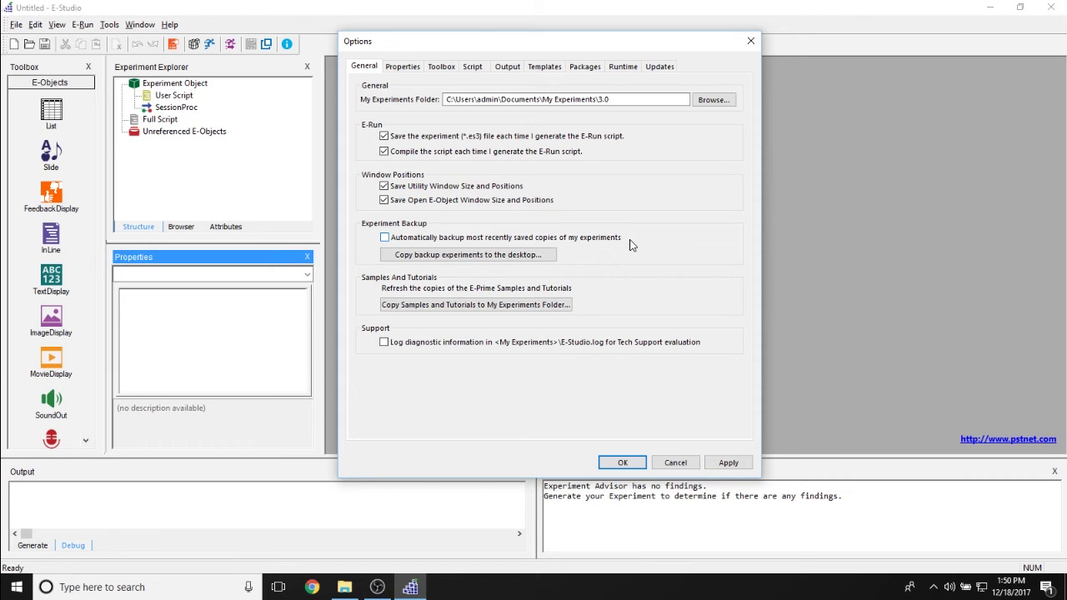
{"action": "left_click", "coordinate": [388, 239]}
{"action": "left_click", "coordinate": [424, 305]}
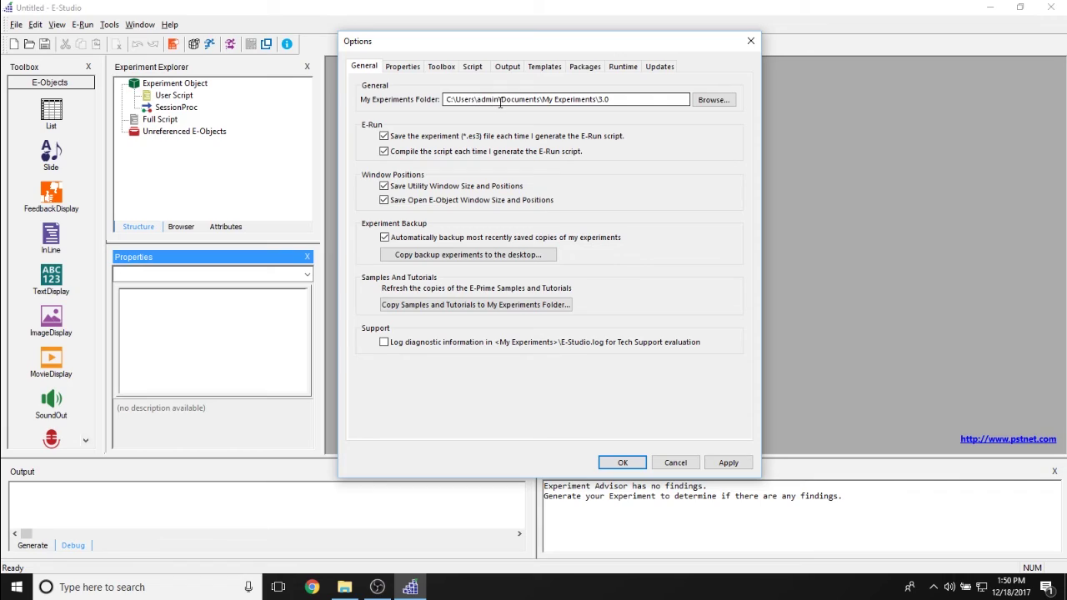
{"action": "left_click", "coordinate": [566, 101]}
{"action": "left_click_drag", "start_coordinate": [595, 100], "coordinate": [625, 100]}
{"action": "left_click", "coordinate": [625, 100]}
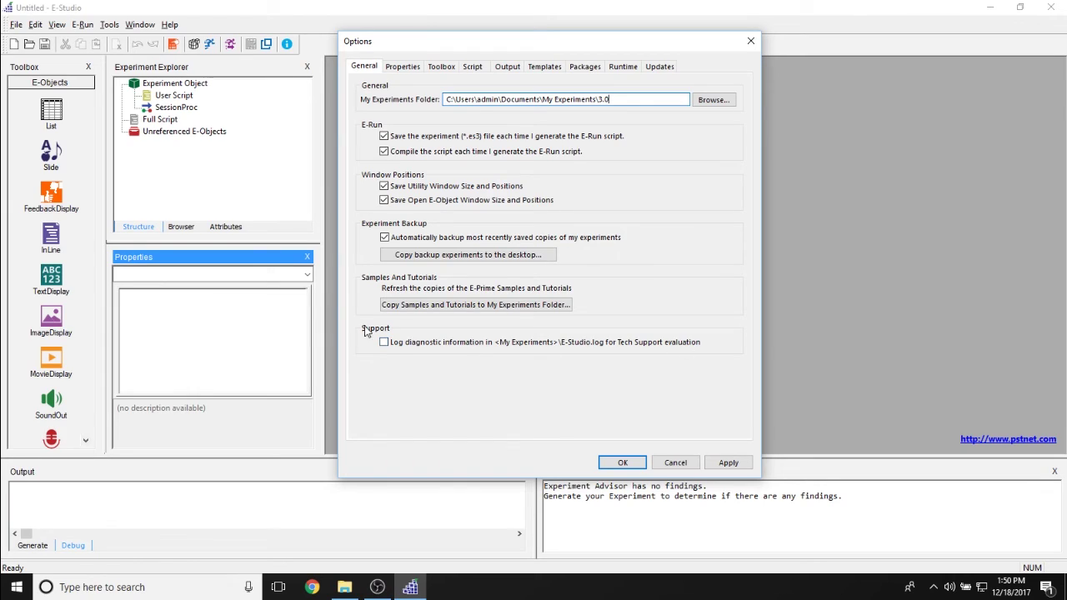
Step: Review the Properties and Toolbox options, opening the file selection for adding a toolbox item and closing it without adding anything
{"action": "left_click", "coordinate": [400, 69]}
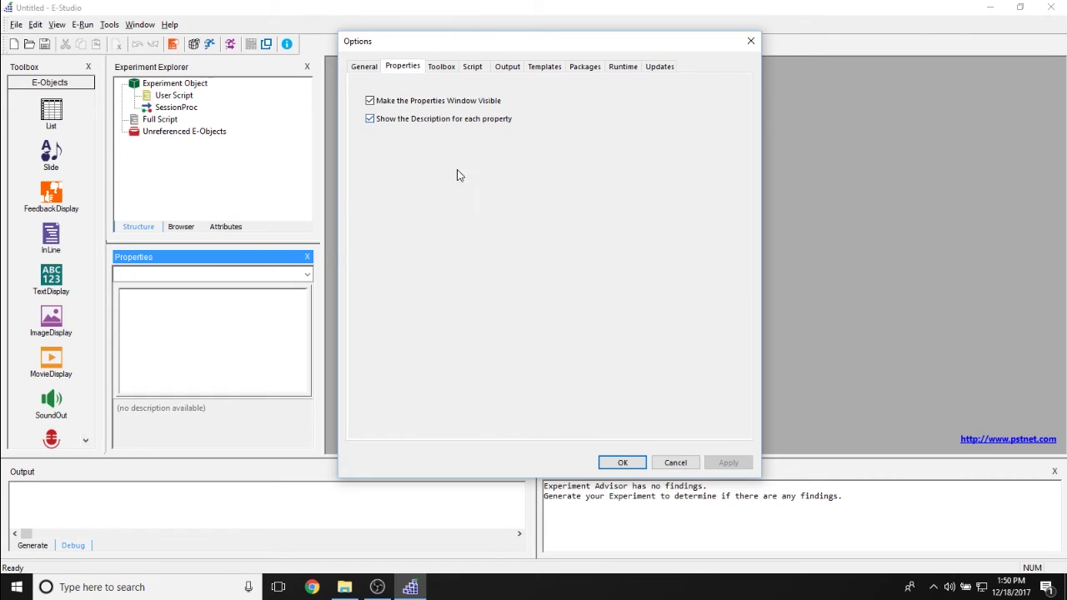
{"action": "left_click", "coordinate": [443, 74]}
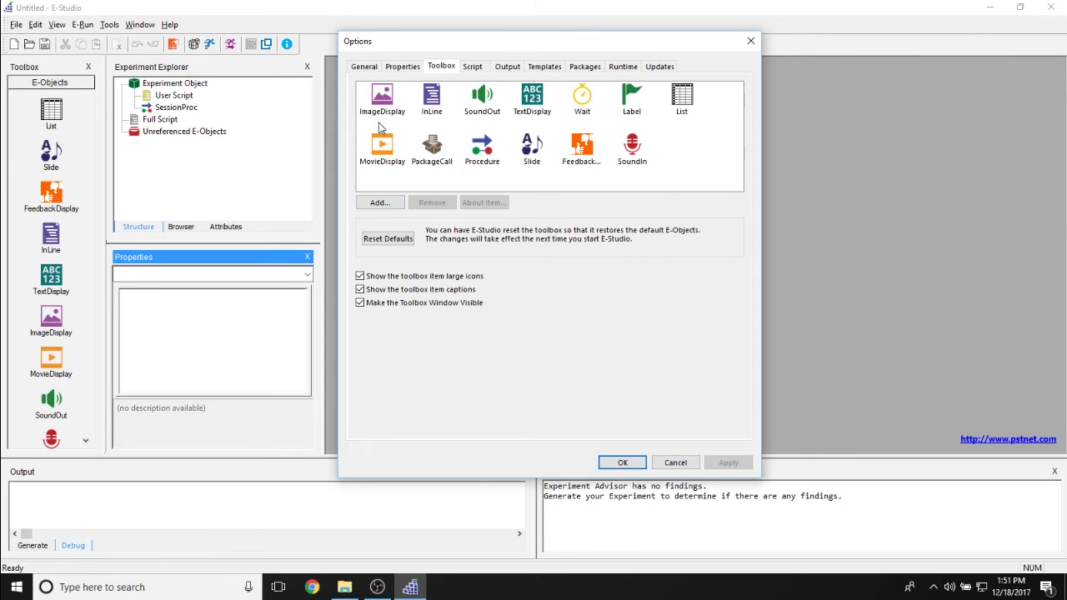
{"action": "left_click", "coordinate": [379, 202]}
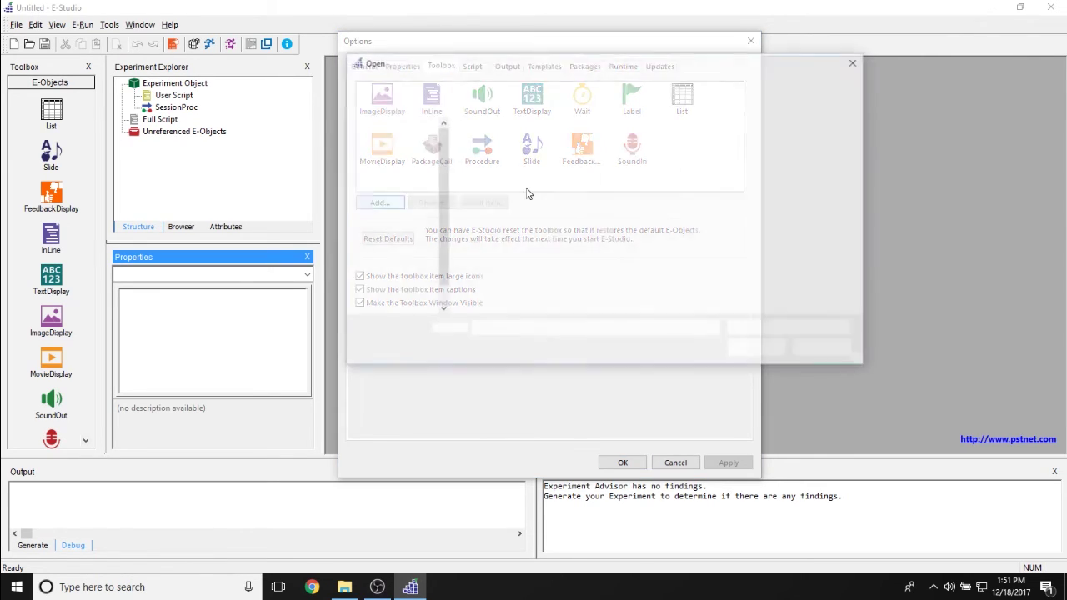
{"action": "left_click", "coordinate": [853, 63]}
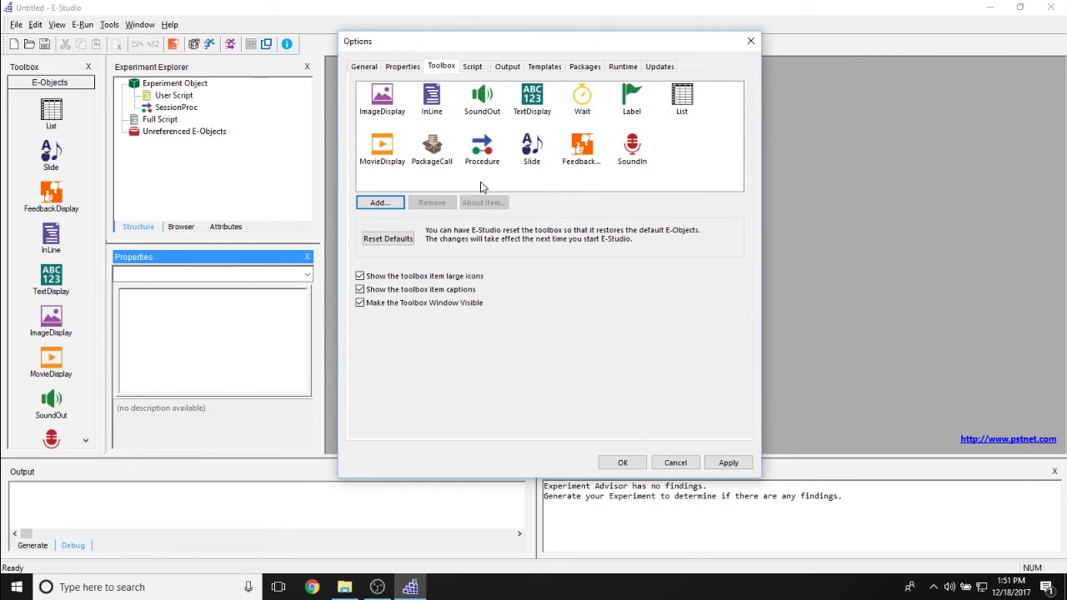
Step: Review the Script, Output, Templates and Packages options, including the user search folders for templates and package files
{"action": "left_click", "coordinate": [474, 67]}
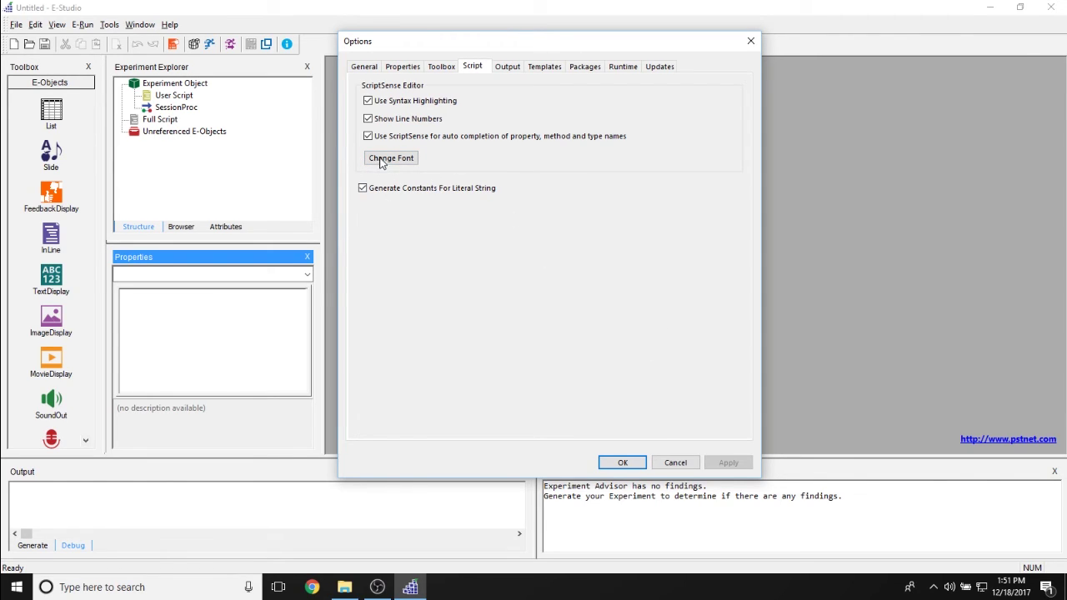
{"action": "left_click", "coordinate": [507, 67]}
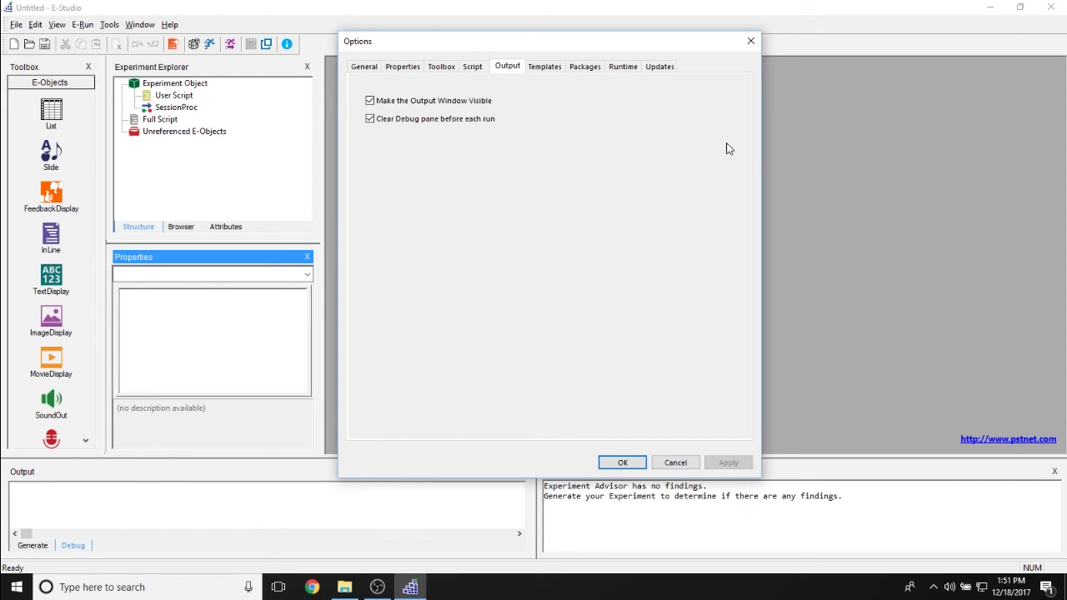
{"action": "left_click", "coordinate": [546, 68]}
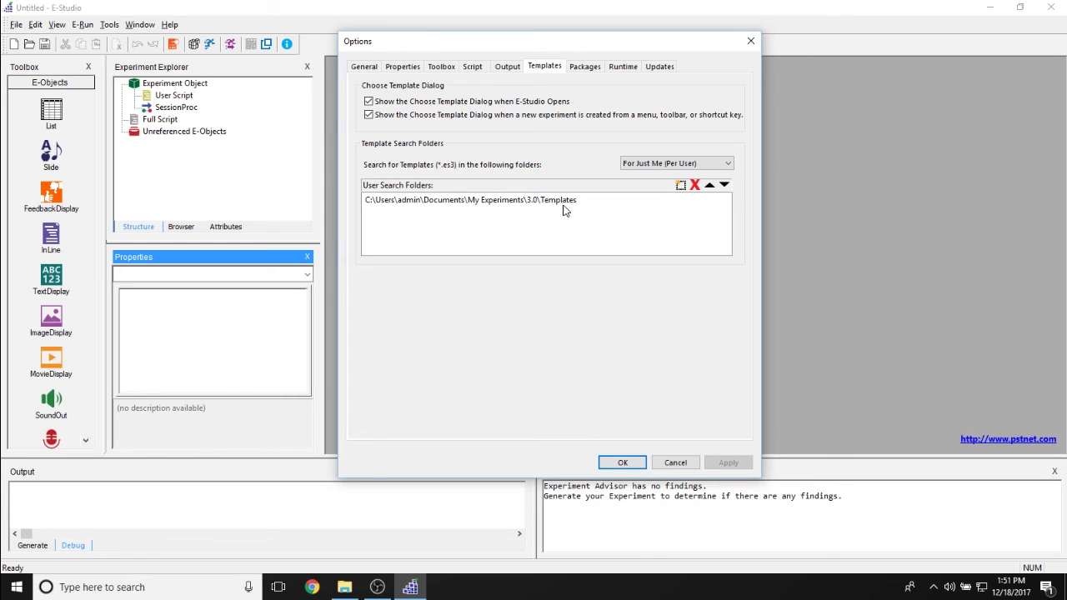
{"action": "left_click", "coordinate": [441, 200]}
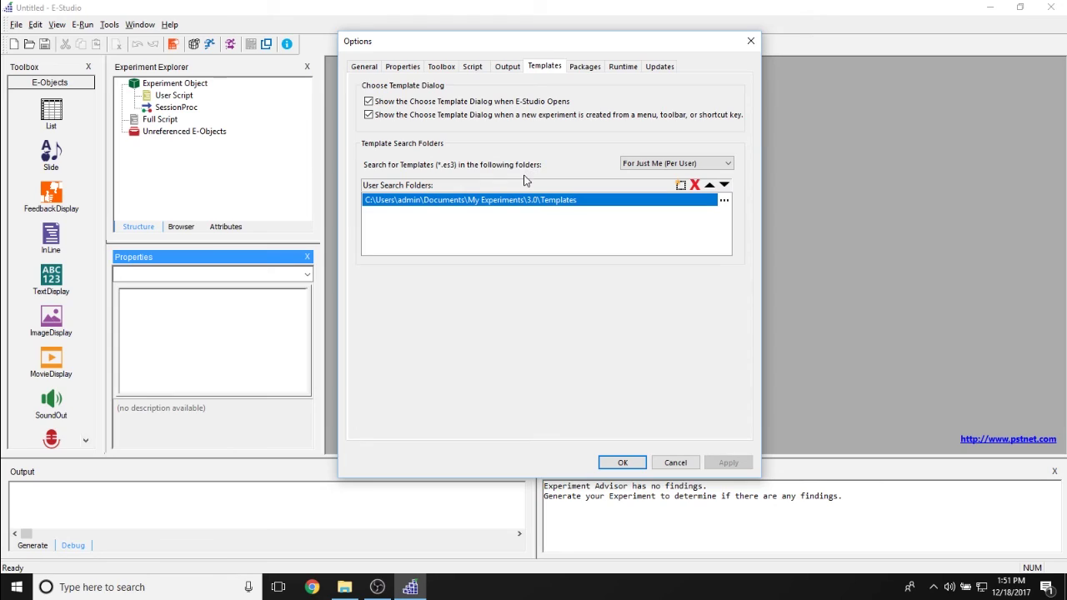
{"action": "left_click", "coordinate": [592, 67]}
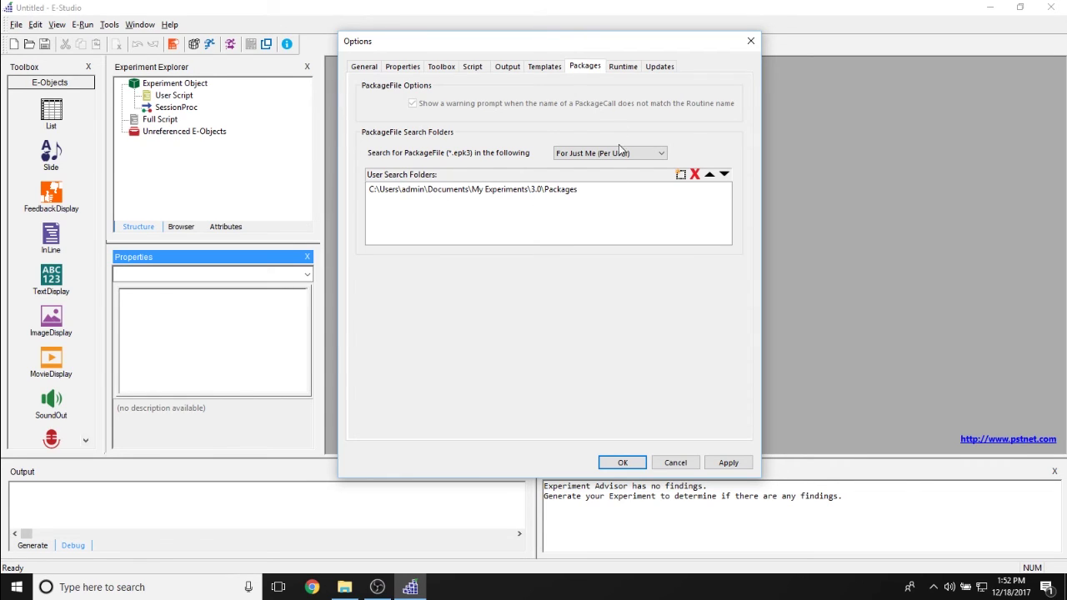
Step: Examine the Runtime choices for Caps Lock and Num Lock and the Updates settings, and accept the options
{"action": "left_click", "coordinate": [623, 66]}
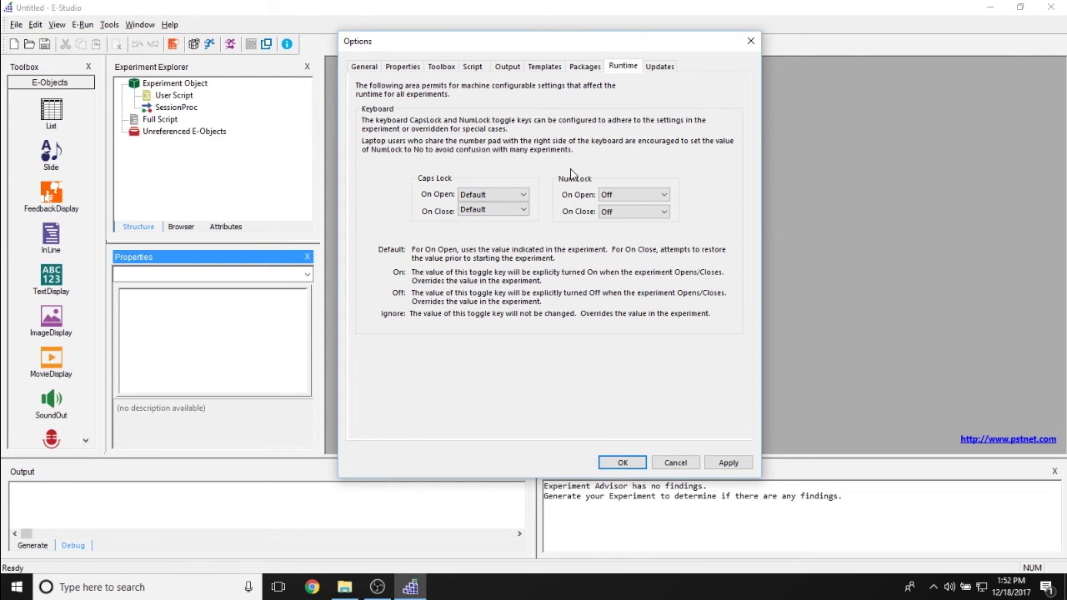
{"action": "left_click", "coordinate": [619, 202]}
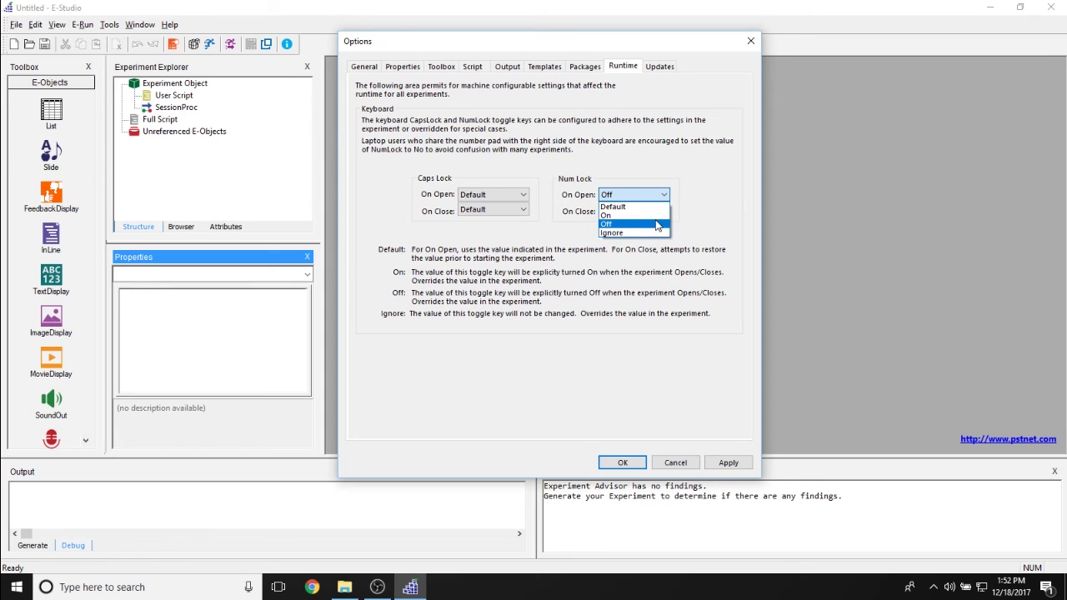
{"action": "left_click", "coordinate": [702, 225]}
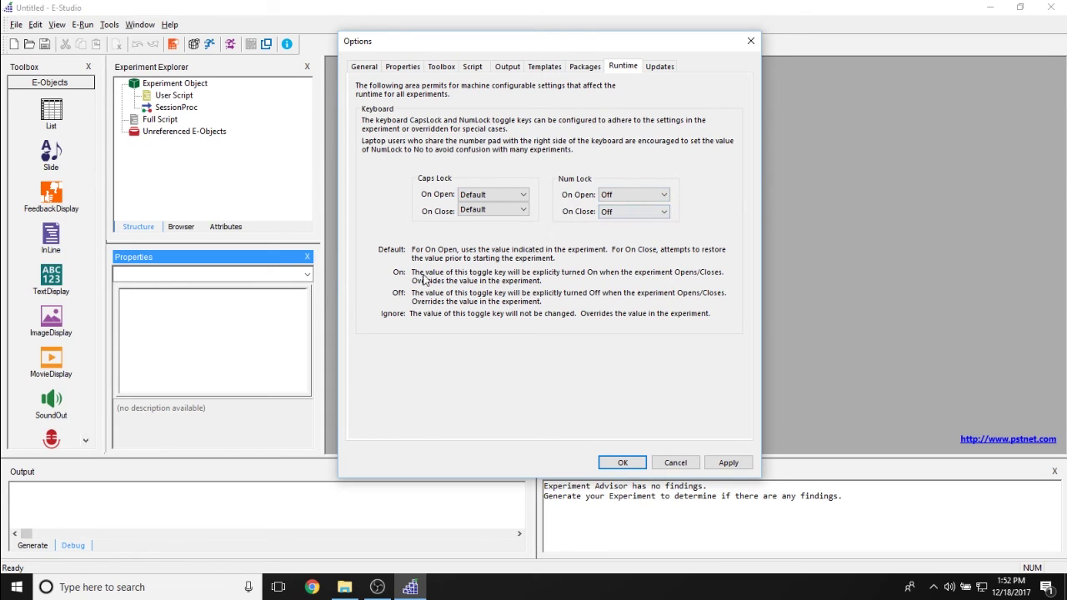
{"action": "left_click", "coordinate": [487, 197]}
{"action": "left_click", "coordinate": [487, 198]}
{"action": "left_click", "coordinate": [500, 210]}
{"action": "left_click", "coordinate": [508, 220]}
{"action": "left_click", "coordinate": [661, 67]}
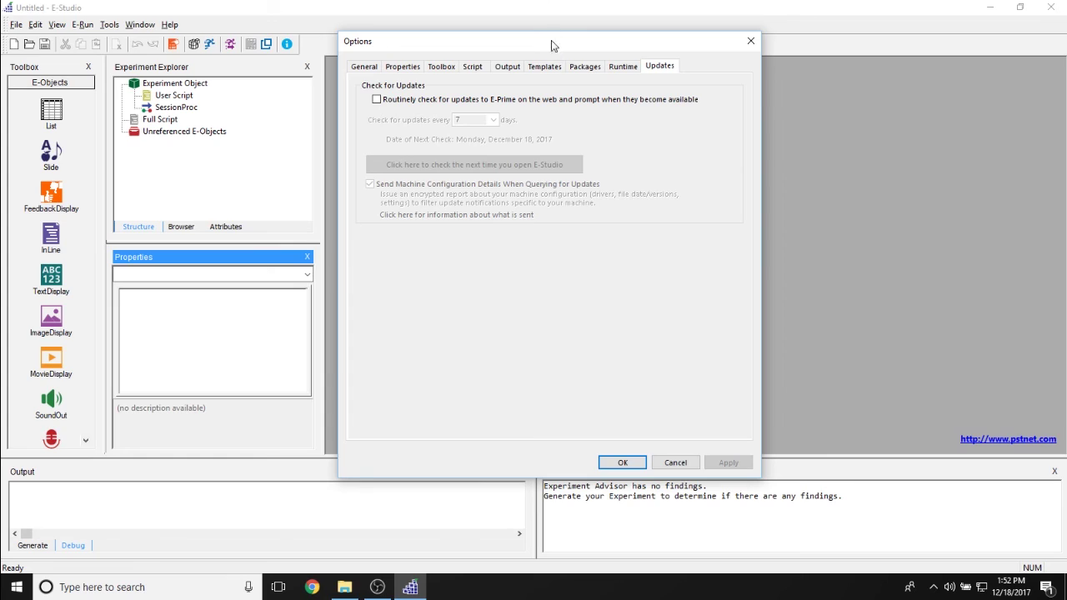
{"action": "left_click", "coordinate": [624, 460]}
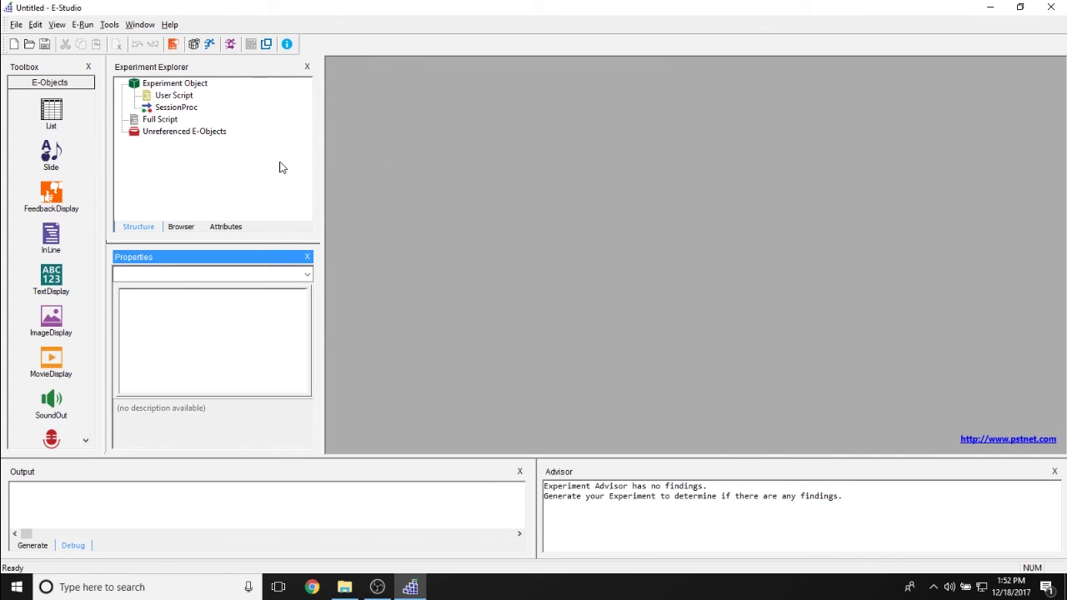
Step: Look through the window arrangement and help commands, and return to the Experiment Explorer
{"action": "left_click", "coordinate": [130, 25]}
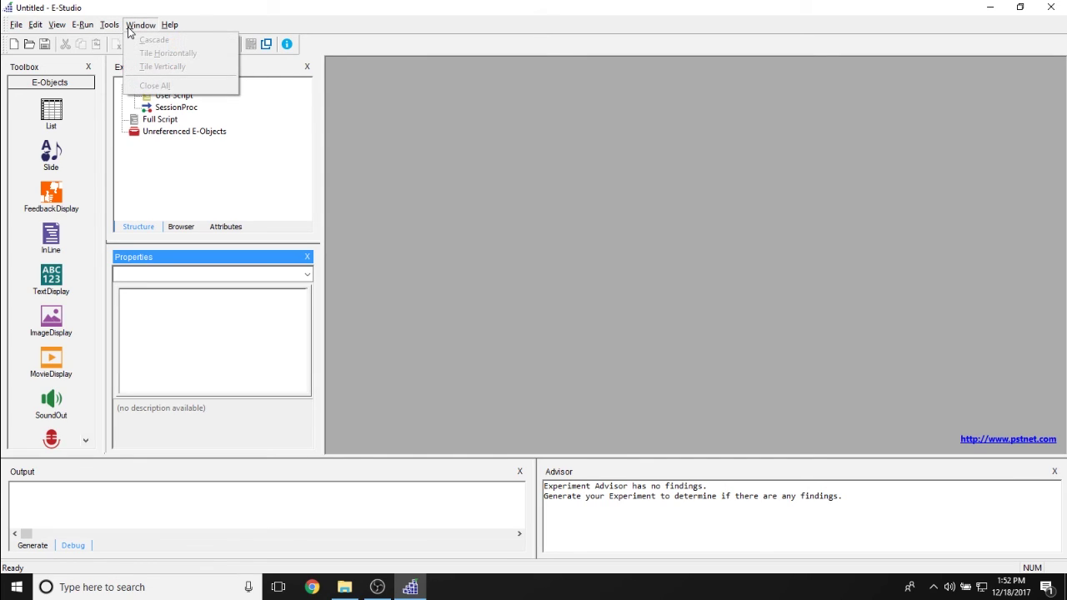
{"action": "mouse_move", "coordinate": [165, 28]}
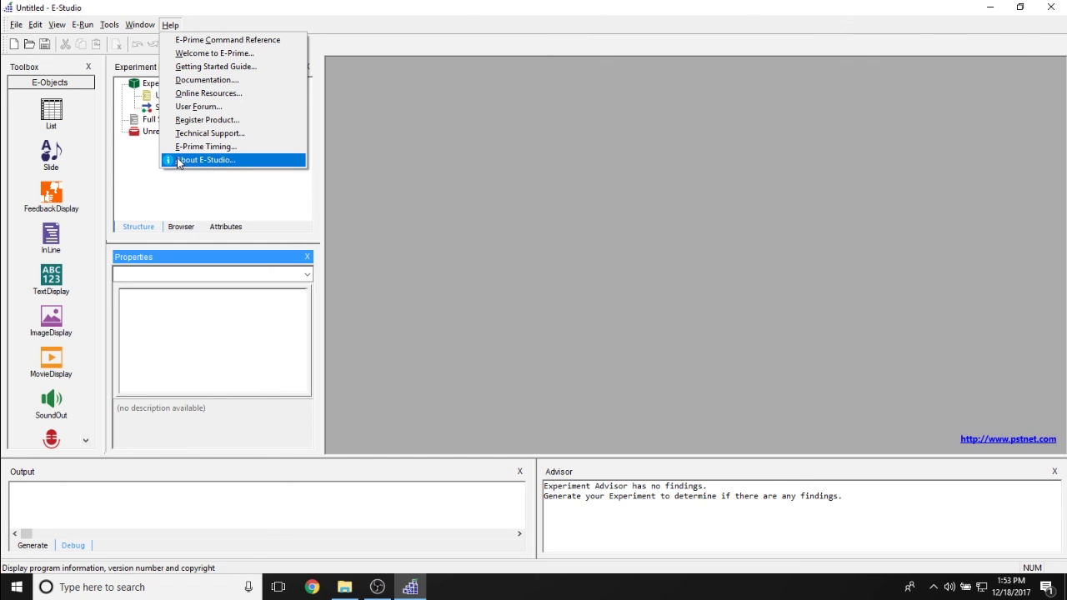
{"action": "left_click", "coordinate": [278, 198]}
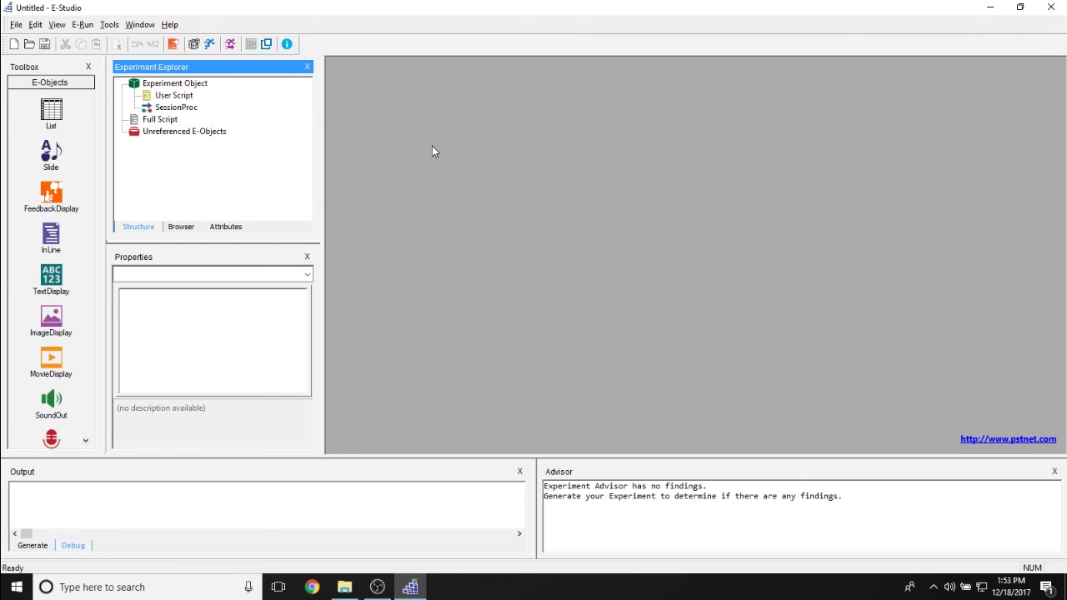